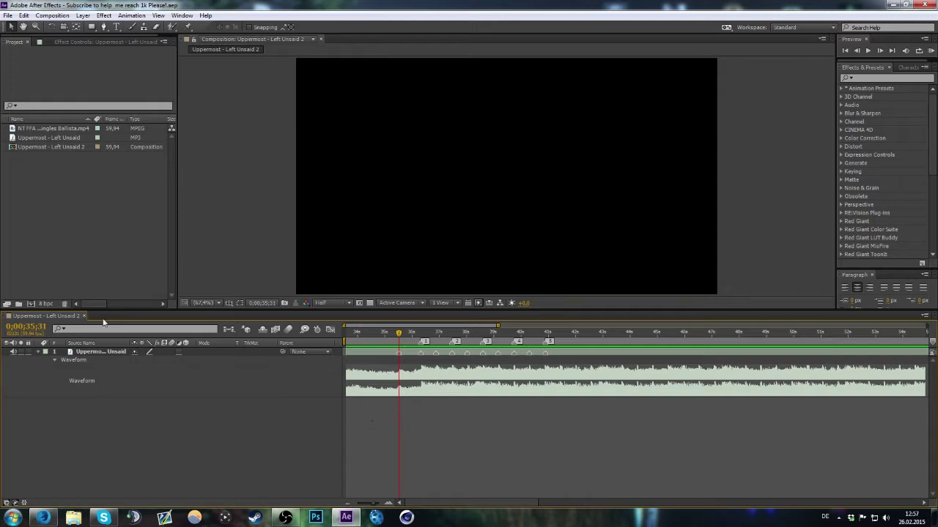
# Step: Inspect the MSR Dome Quad Feed gameplay file's details in the Project panel, then deselect it
pyautogui.click(56, 127)
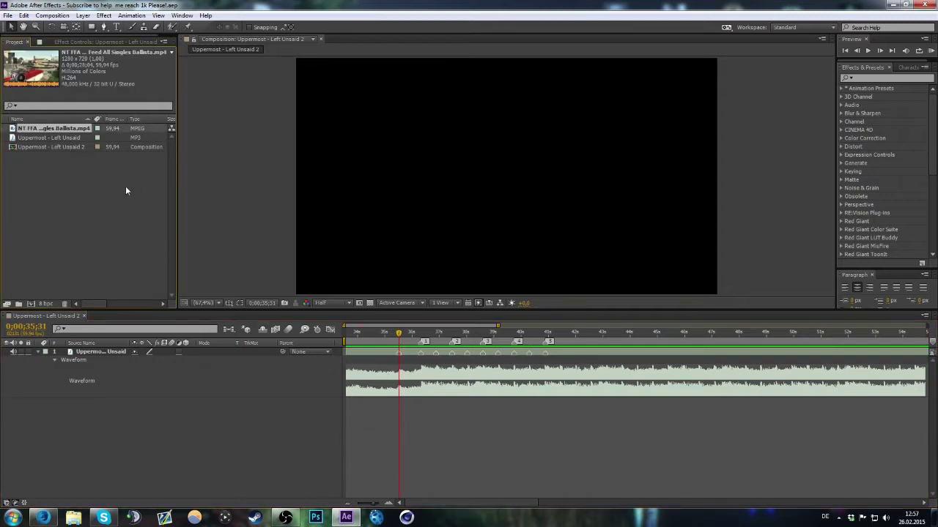
pyautogui.click(166, 270)
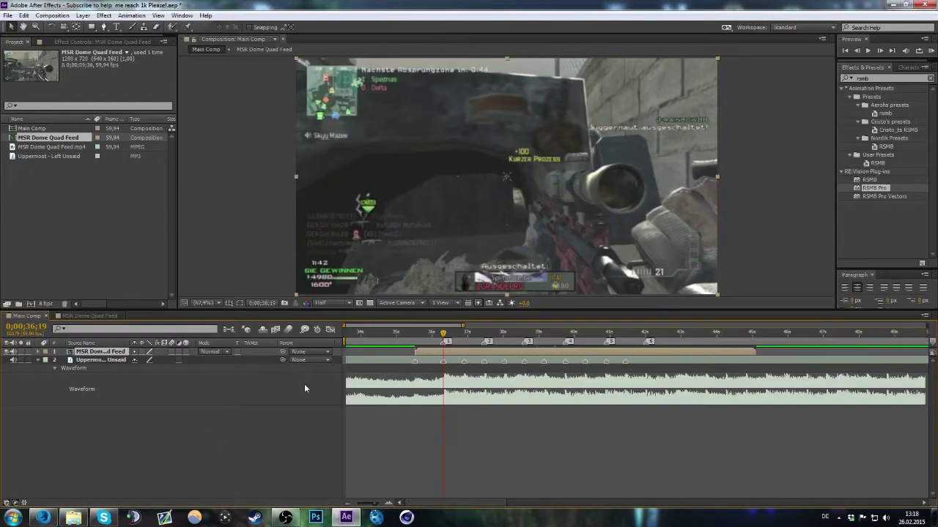
pyautogui.click(213, 429)
pyautogui.hotkey('ctrl', 's')
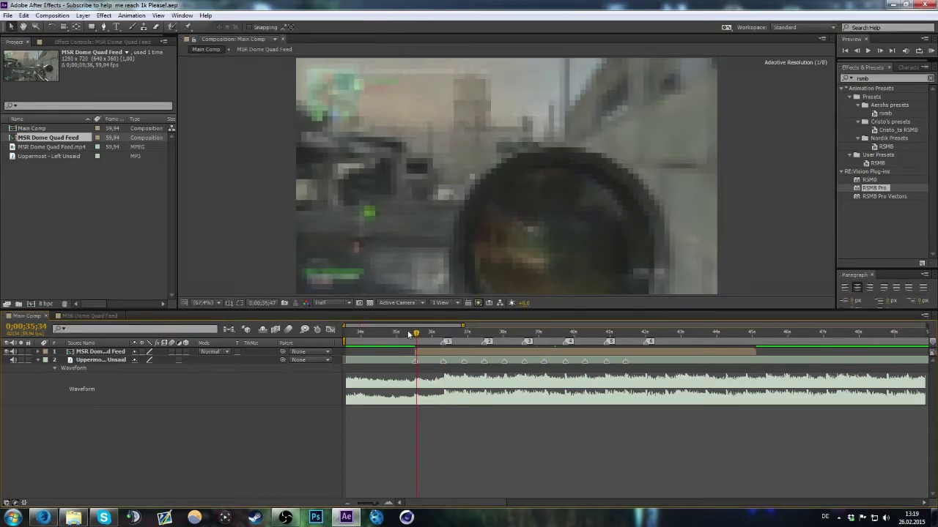
pyautogui.moveTo(429, 335); pyautogui.dragTo(415, 334)
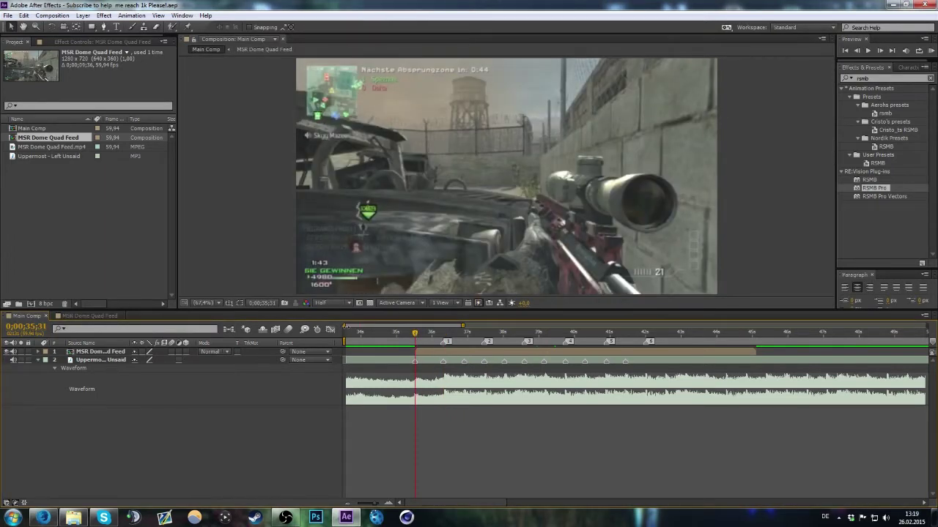
pyautogui.scroll(1, 464, 332)
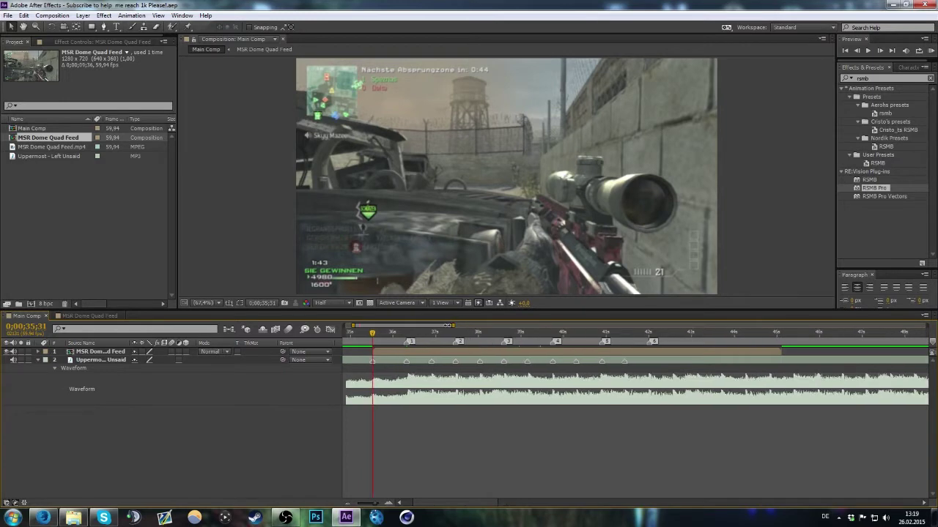
pyautogui.click(410, 335)
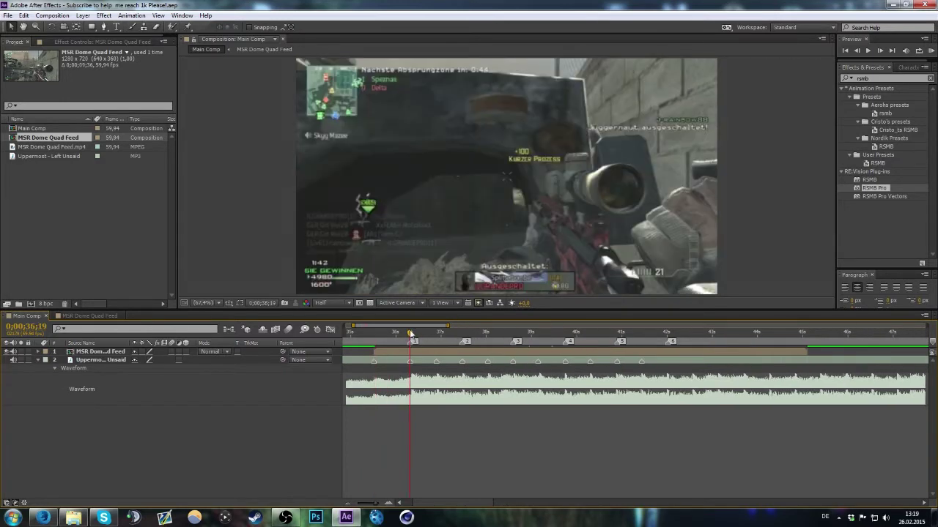
pyautogui.moveTo(416, 335); pyautogui.dragTo(513, 335)
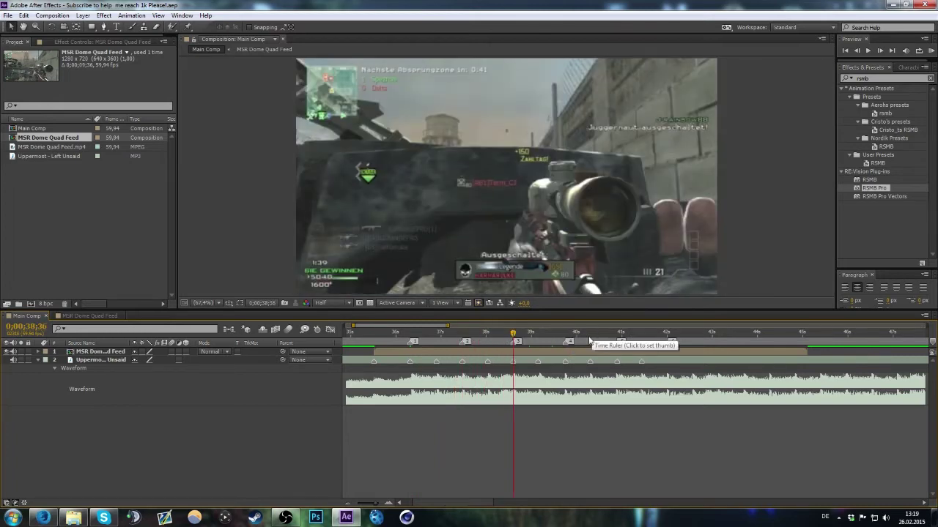
pyautogui.moveTo(628, 335)
pyautogui.mouseDown()
pyautogui.moveTo(639, 344)
pyautogui.moveTo(667, 338)
pyautogui.mouseUp()
pyautogui.click(673, 364)
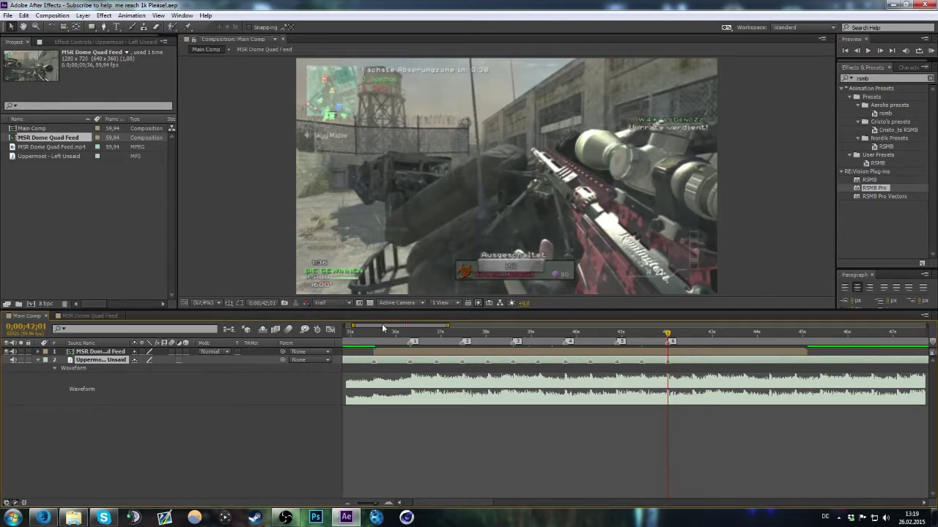
pyautogui.hscroll(-2, 424, 339)
pyautogui.moveTo(424, 338); pyautogui.dragTo(413, 335)
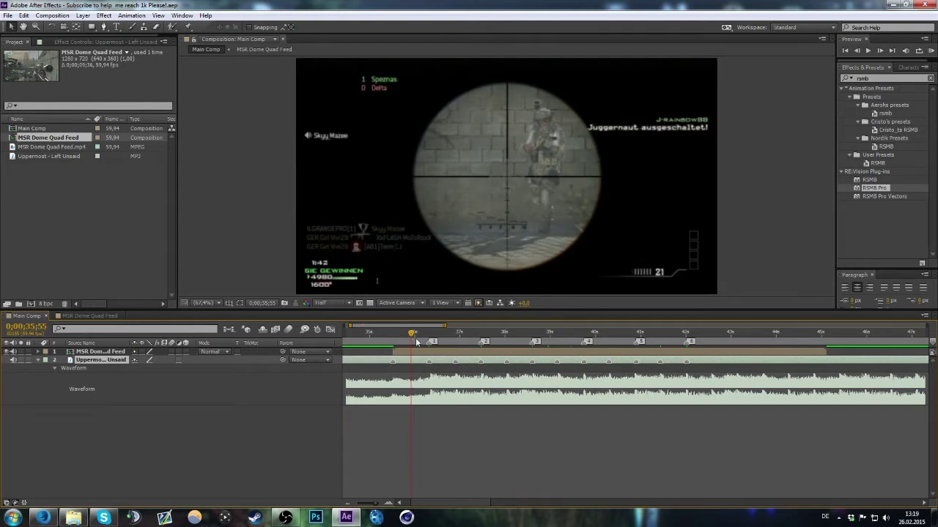
pyautogui.moveTo(417, 334); pyautogui.dragTo(430, 335)
pyautogui.click(95, 352)
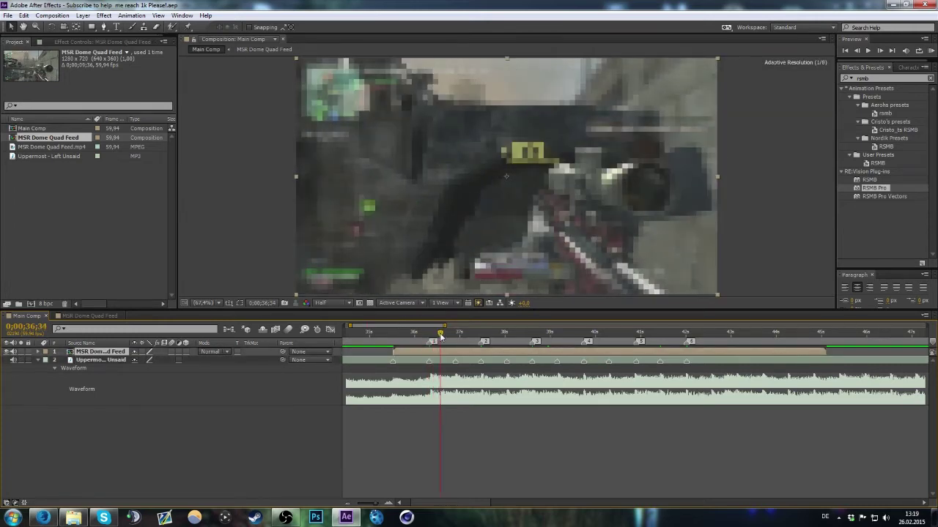
pyautogui.moveTo(428, 334)
pyautogui.mouseDown()
pyautogui.moveTo(441, 336)
pyautogui.moveTo(404, 334)
pyautogui.moveTo(412, 335)
pyautogui.mouseUp()
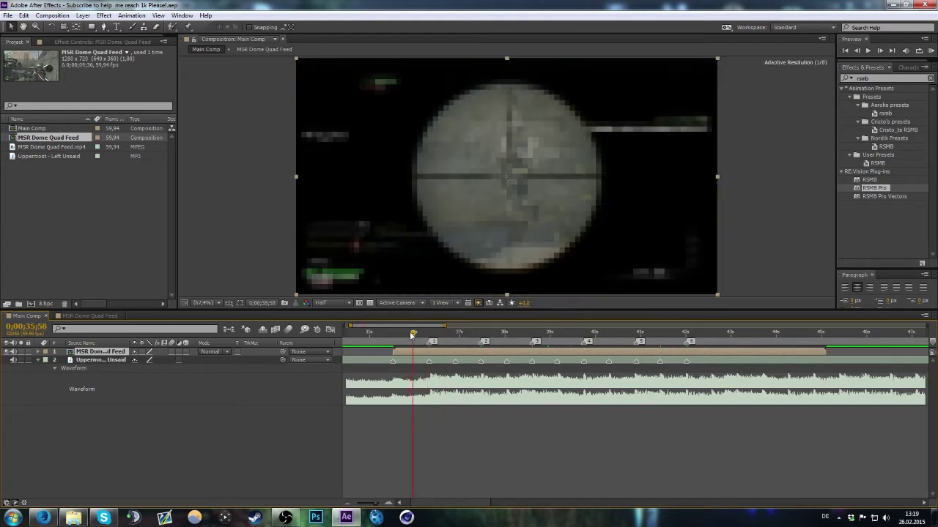
pyautogui.moveTo(412, 335); pyautogui.dragTo(416, 335)
# Step: Duplicate the MSR Dome Quad Feed layer and split it at 0;00;36;09
pyautogui.hotkey('ctrl', 'd')
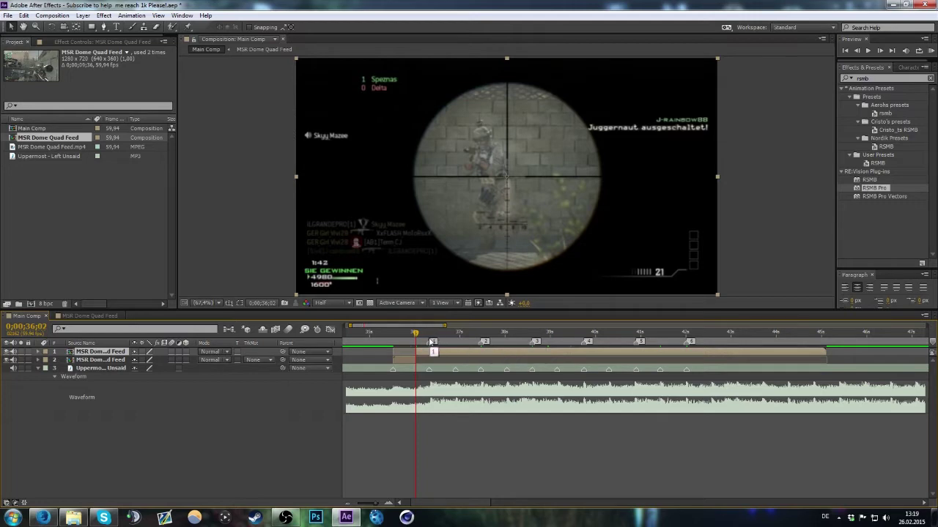
pyautogui.moveTo(415, 335); pyautogui.dragTo(478, 343)
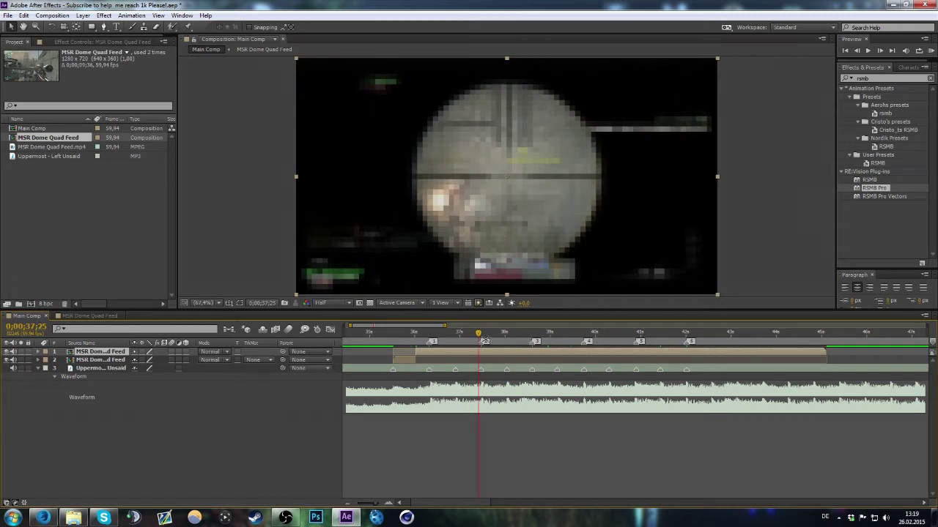
pyautogui.hotkey('ctrl', 'shift', 'd')
# Step: Split the top layer again at the third beat marker near 0;00;38;27 and the fourth near 0;00;39;22
pyautogui.click(498, 342)
pyautogui.moveTo(511, 343); pyautogui.dragTo(525, 342)
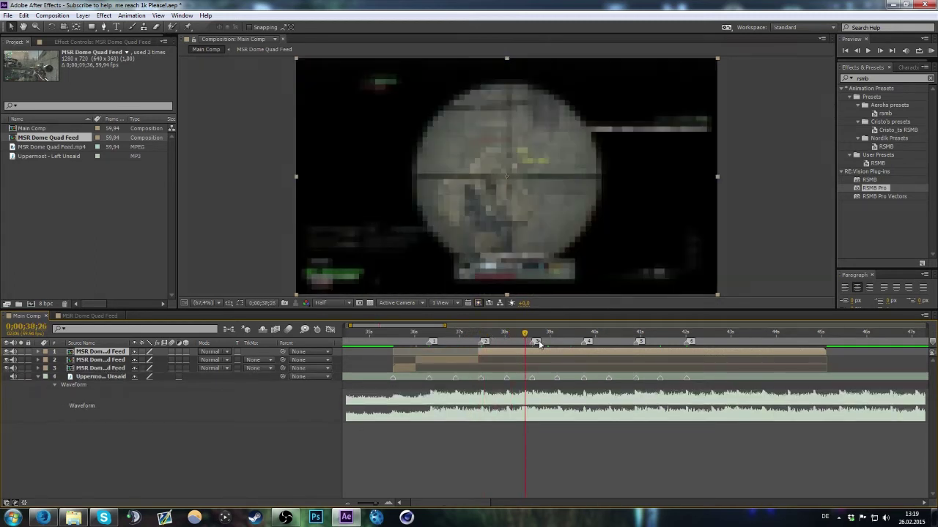
pyautogui.hotkey('ctrl', 'shift', 'd')
pyautogui.click(565, 338)
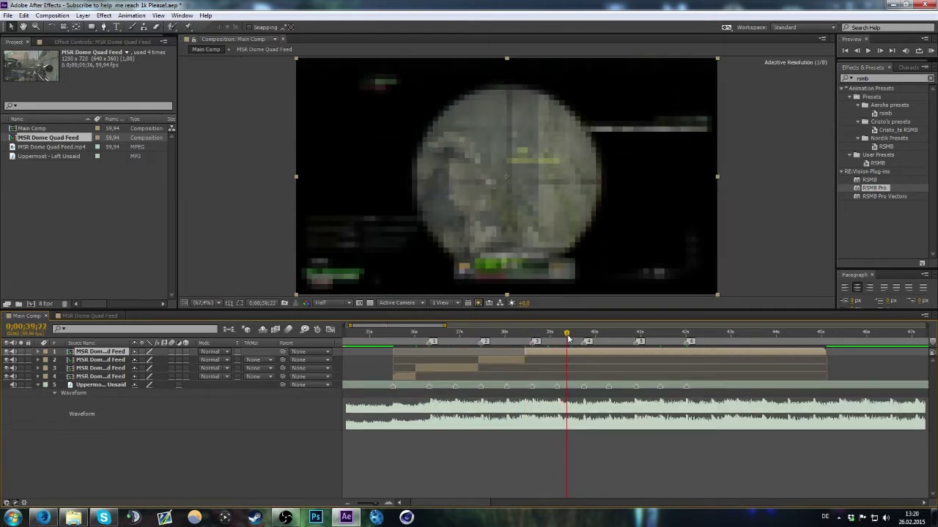
pyautogui.moveTo(568, 339); pyautogui.dragTo(595, 338)
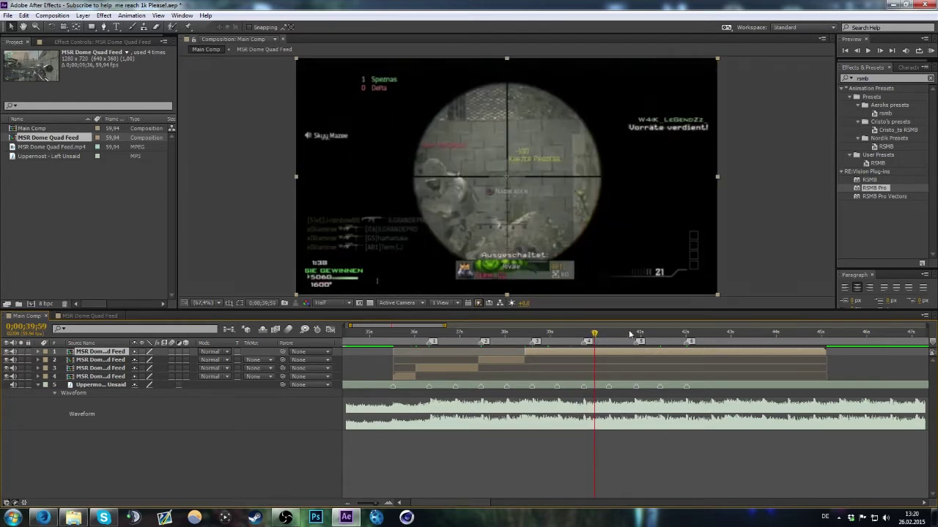
pyautogui.hotkey('ctrl', 'shift', 'd')
# Step: Trim the top layer's end to about 0;00;41;13, save, and return to the first beat marker
pyautogui.moveTo(607, 334); pyautogui.dragTo(663, 335)
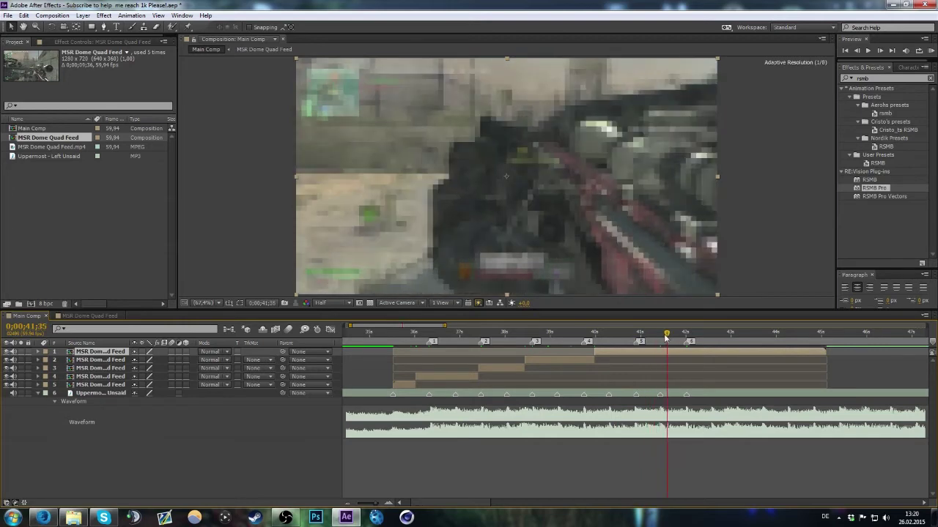
pyautogui.moveTo(827, 352); pyautogui.dragTo(663, 351)
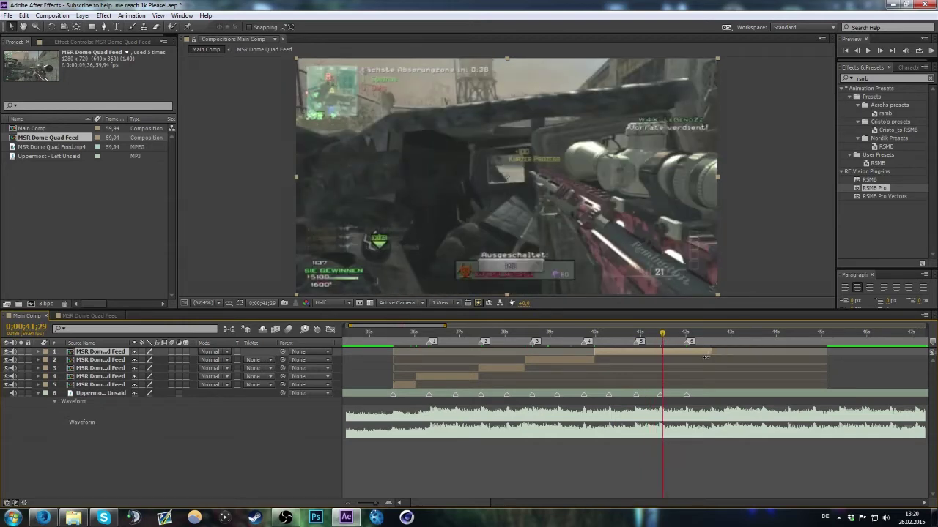
pyautogui.hotkey('ctrl', 's')
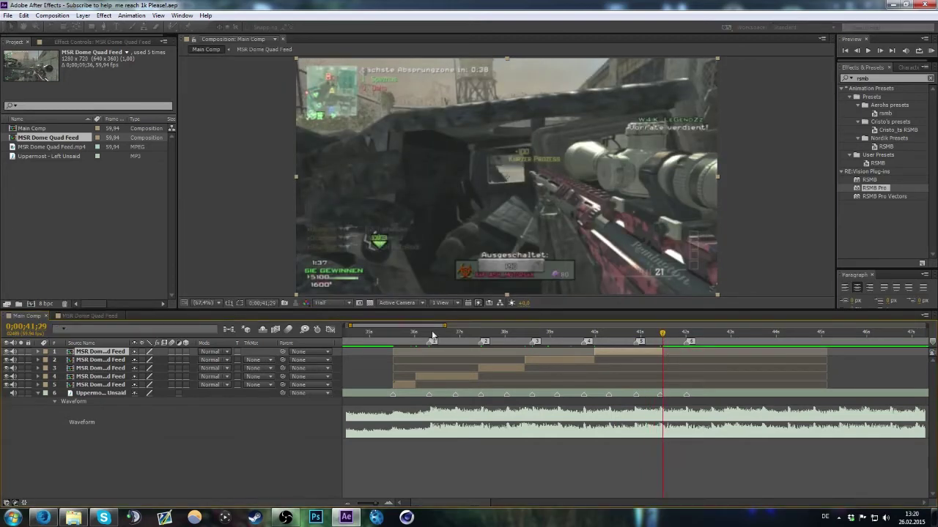
pyautogui.press('KP_1')
# Step: Slide layer 4 later and extend layer 5's end past the first beat marker at 0;00;36;19
pyautogui.scroll(2, 407, 396)
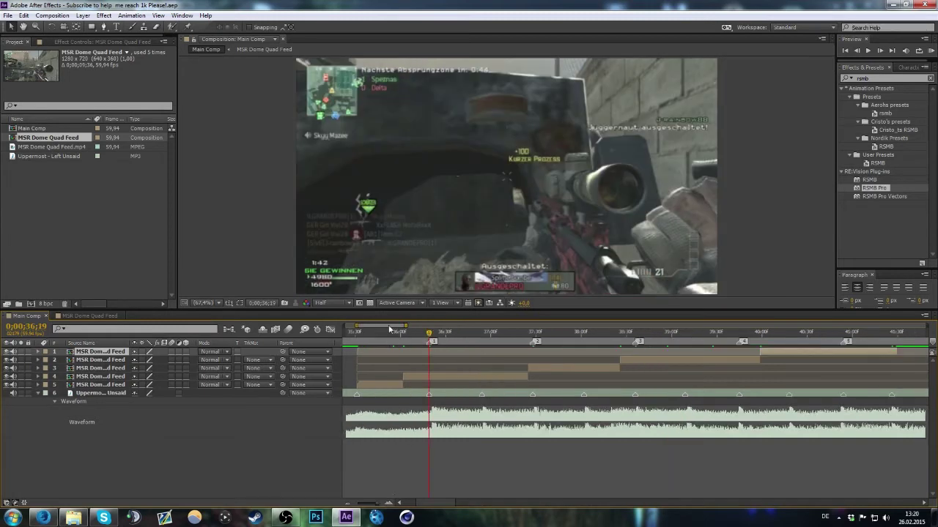
pyautogui.scroll(2, 425, 366)
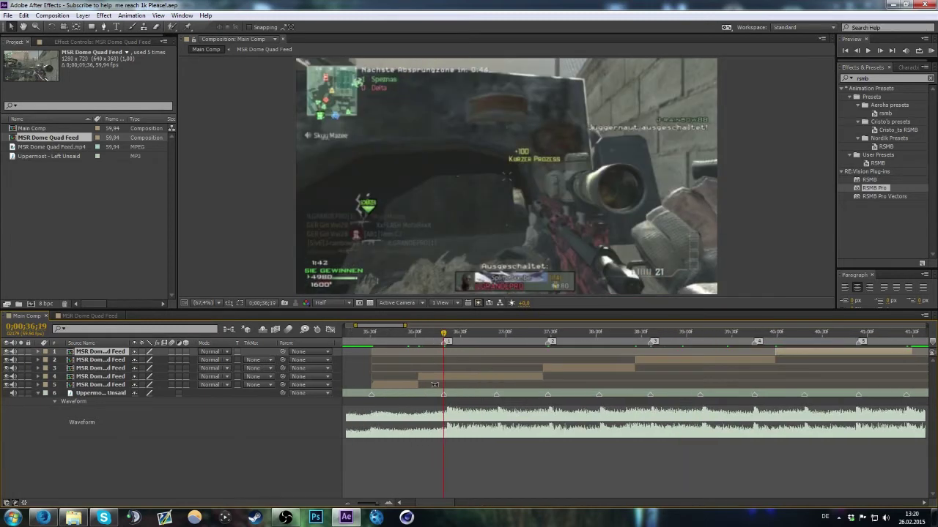
pyautogui.click(414, 336)
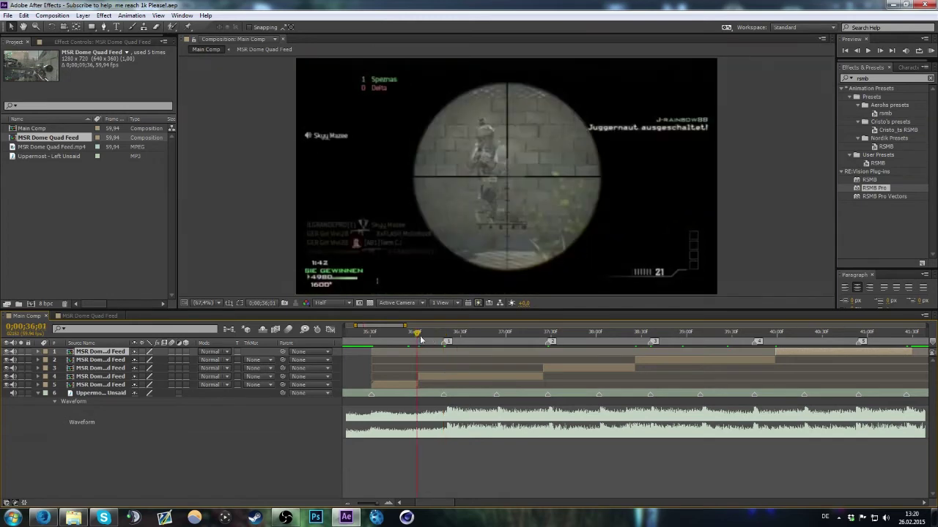
pyautogui.click(445, 335)
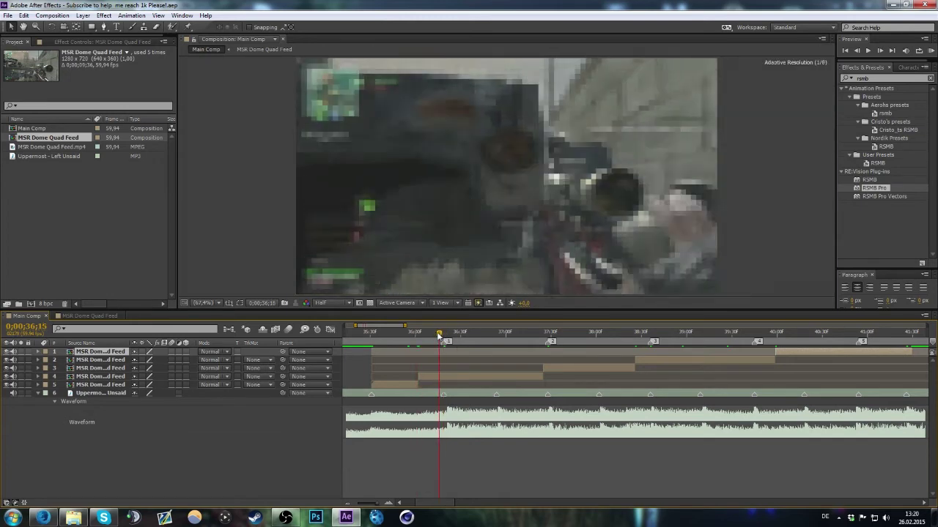
pyautogui.moveTo(454, 375); pyautogui.dragTo(477, 375)
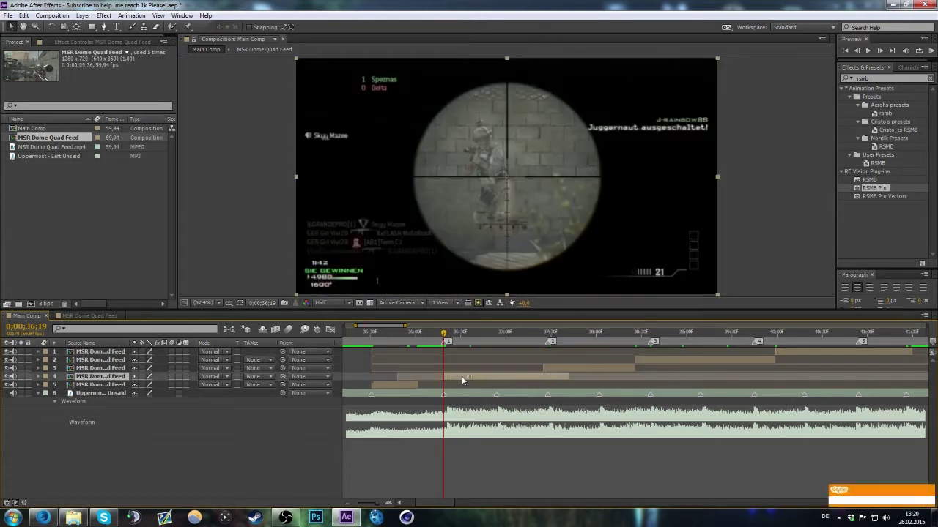
pyautogui.click(443, 339)
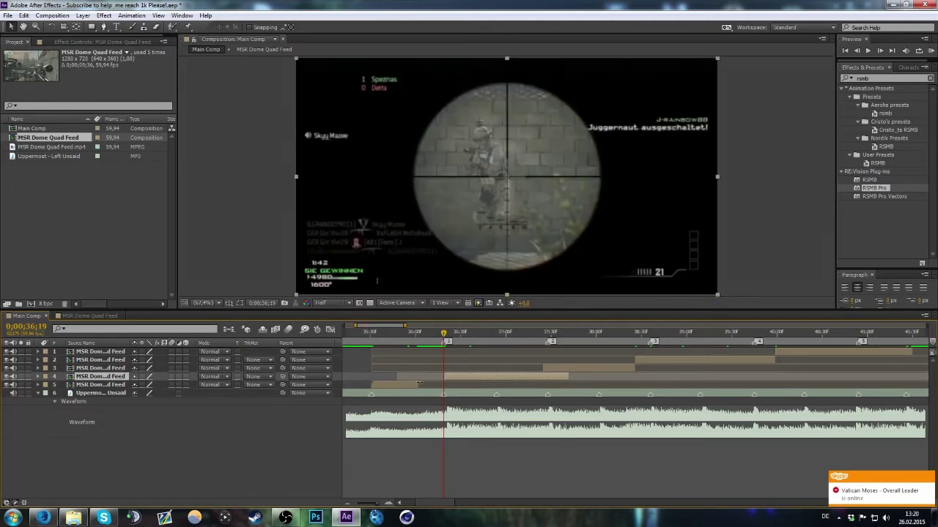
pyautogui.moveTo(416, 386); pyautogui.dragTo(443, 385)
# Step: Preview from 0;00;35;57 forward to the scope shot near 0;00;37;25
pyautogui.click(413, 344)
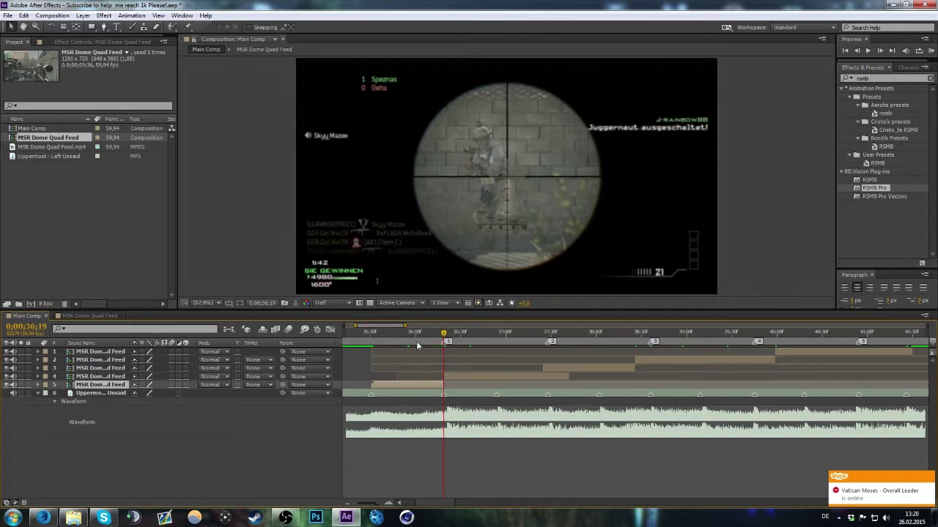
pyautogui.moveTo(413, 343); pyautogui.dragTo(440, 343)
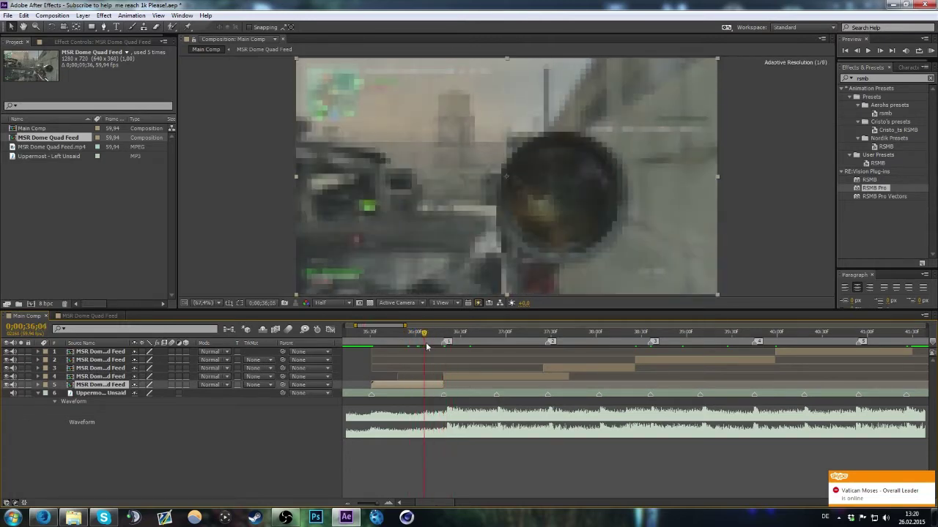
pyautogui.hscroll(1, 429, 342)
pyautogui.hscroll(2, 432, 341)
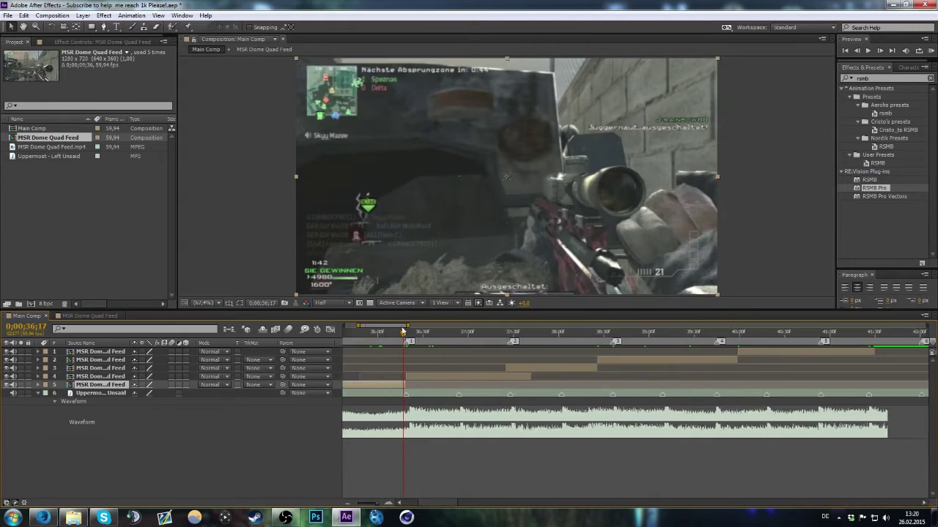
pyautogui.moveTo(454, 336)
pyautogui.mouseDown()
pyautogui.moveTo(510, 337)
pyautogui.moveTo(524, 366)
pyautogui.moveTo(541, 365)
pyautogui.mouseUp()
# Step: Realign layers 2, 3 and 1 so each clip follows the previous one, then return to 0;00;35;31
pyautogui.click(523, 368)
pyautogui.moveTo(614, 360); pyautogui.dragTo(644, 361)
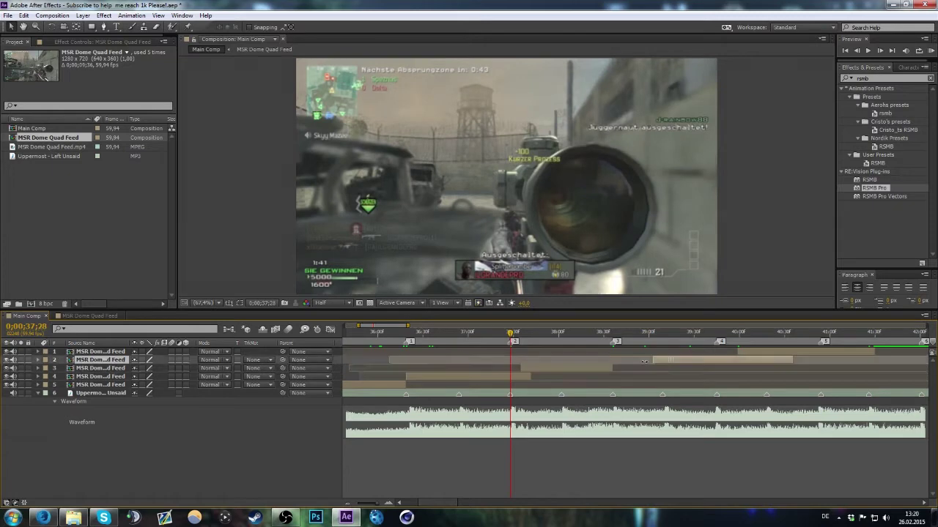
pyautogui.click(558, 367)
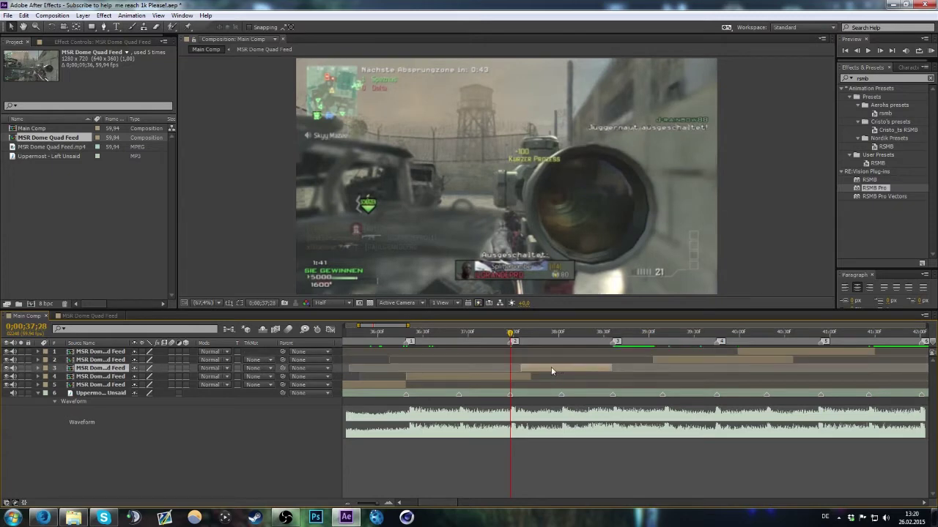
pyautogui.moveTo(551, 366); pyautogui.dragTo(514, 378)
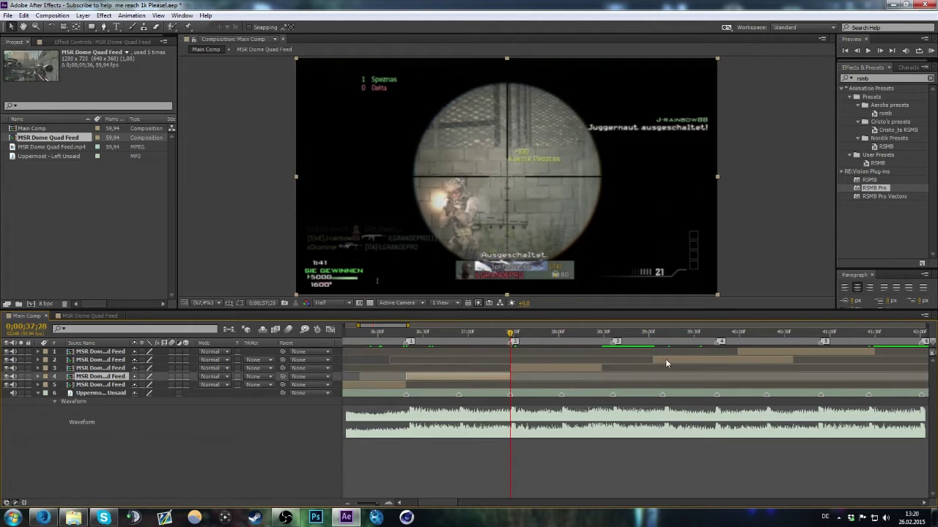
pyautogui.moveTo(665, 359); pyautogui.dragTo(635, 362)
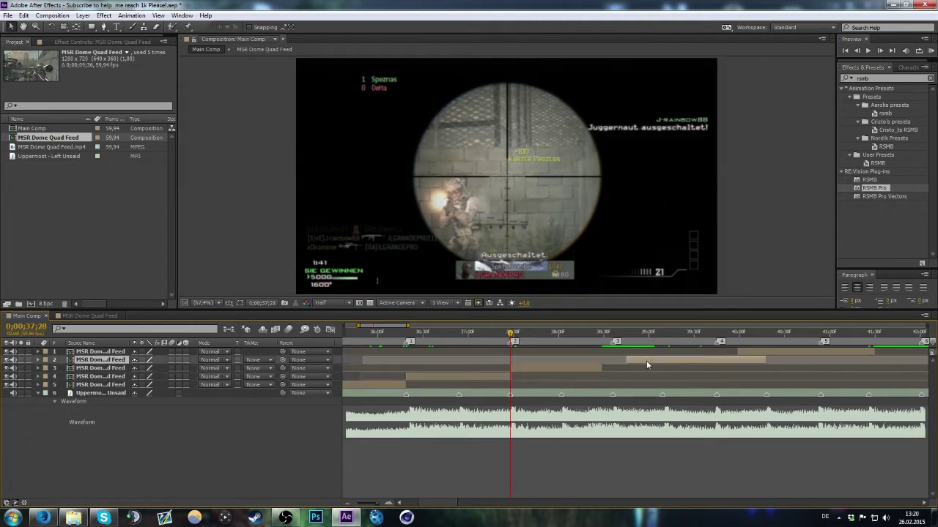
pyautogui.click(603, 367)
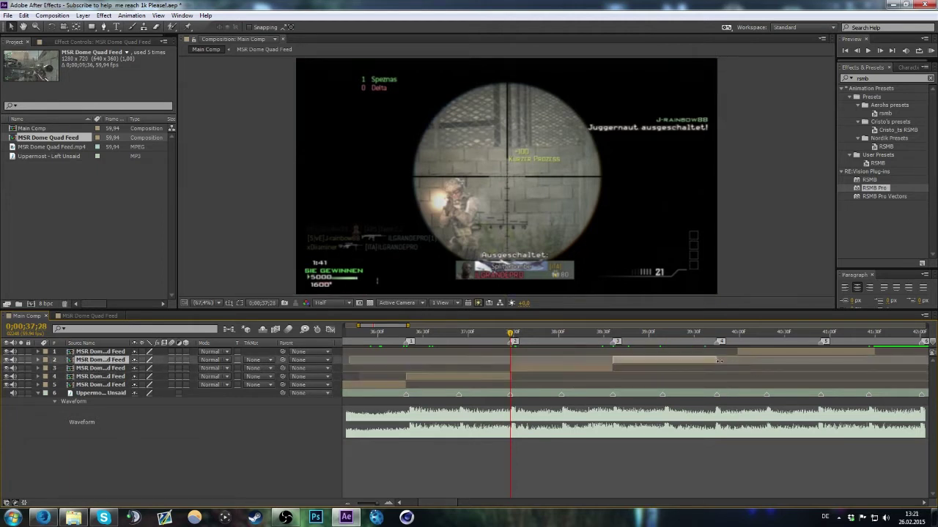
pyautogui.moveTo(749, 355); pyautogui.dragTo(731, 356)
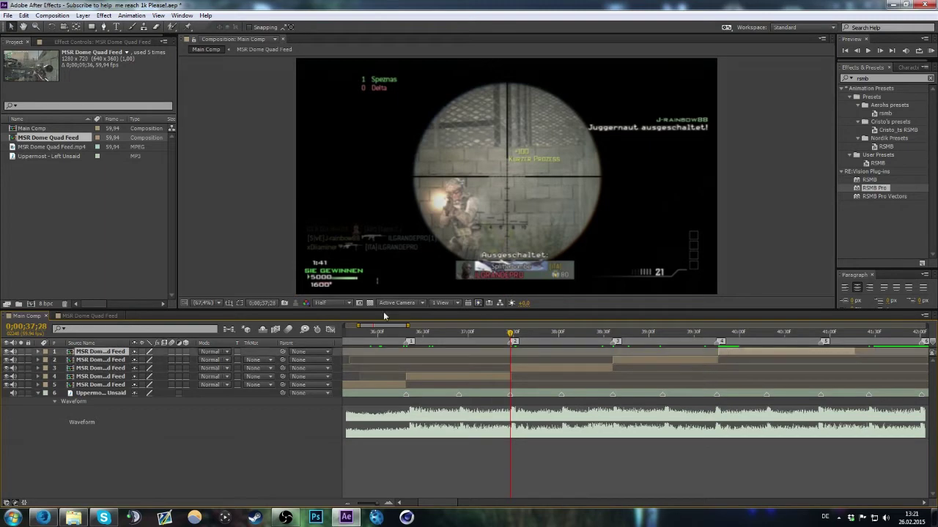
pyautogui.moveTo(390, 329); pyautogui.dragTo(387, 329)
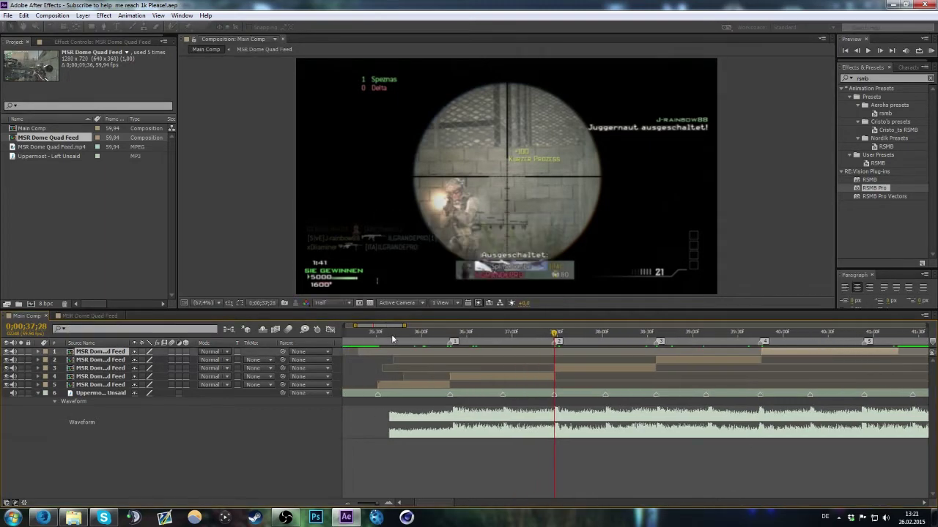
pyautogui.click(378, 333)
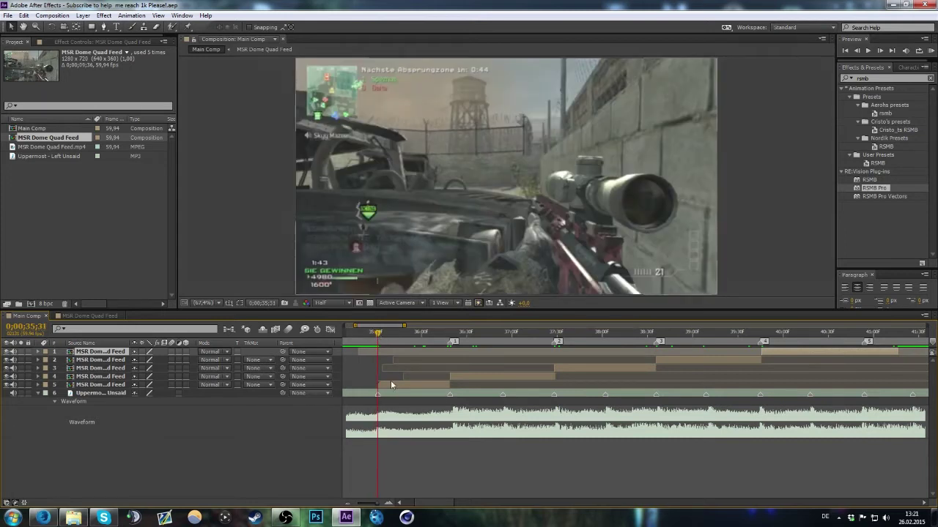
# Step: Find Twixtor in Effects & Presets, then drag the DISTREM preset onto layer 5
pyautogui.click(871, 80)
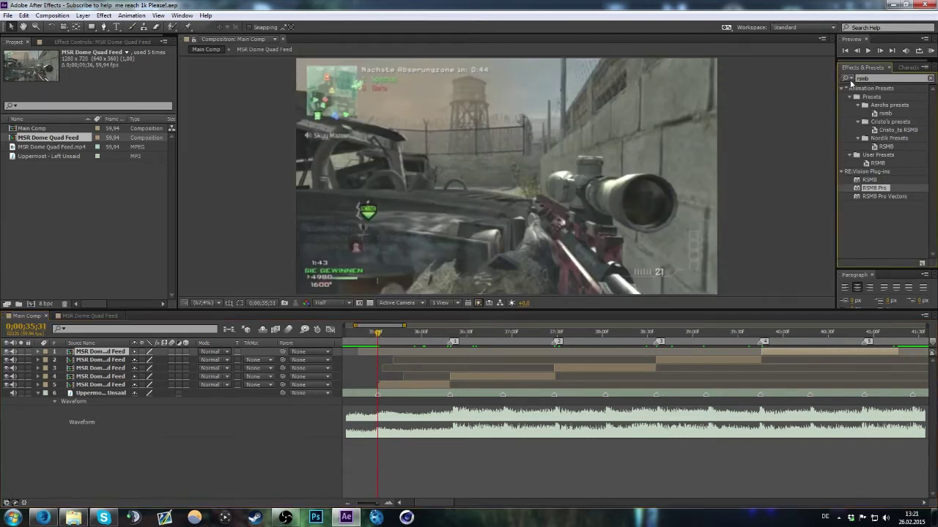
pyautogui.write('twix')
pyautogui.click(847, 79)
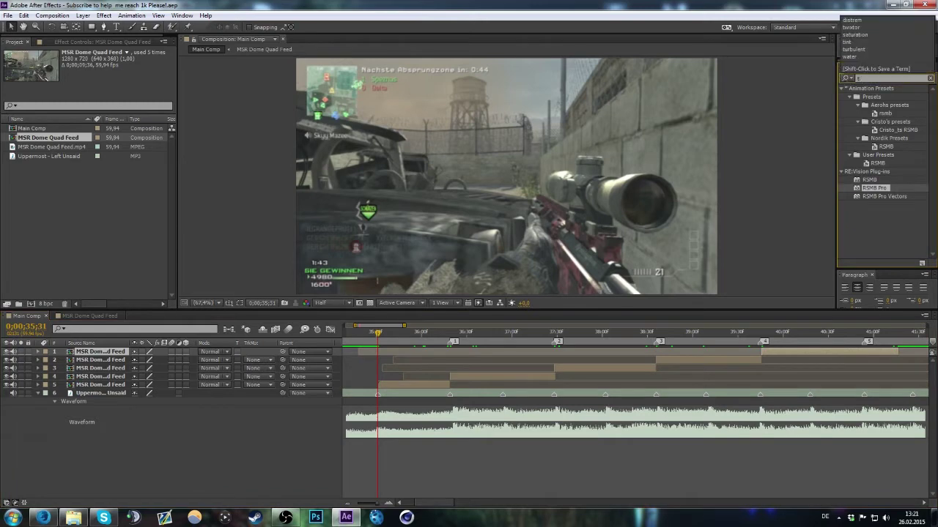
pyautogui.click(876, 180)
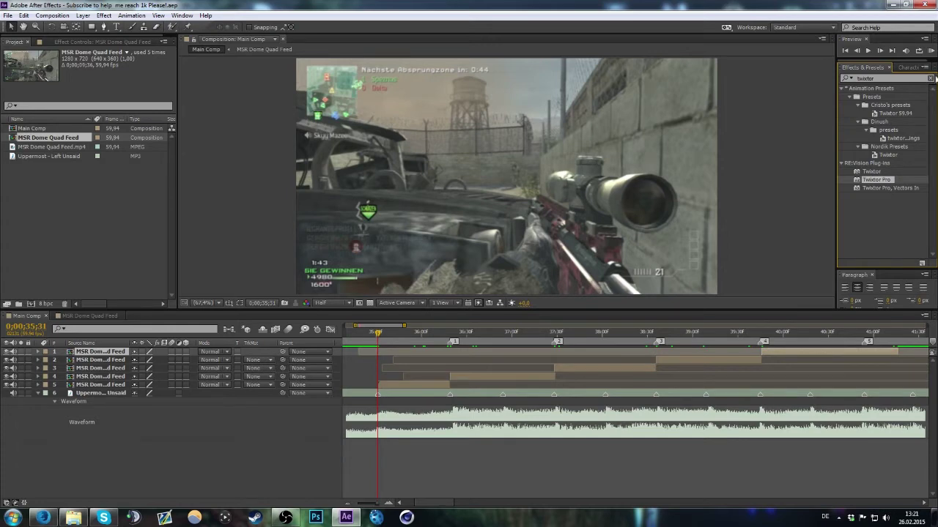
pyautogui.click(930, 79)
pyautogui.write('distrem')
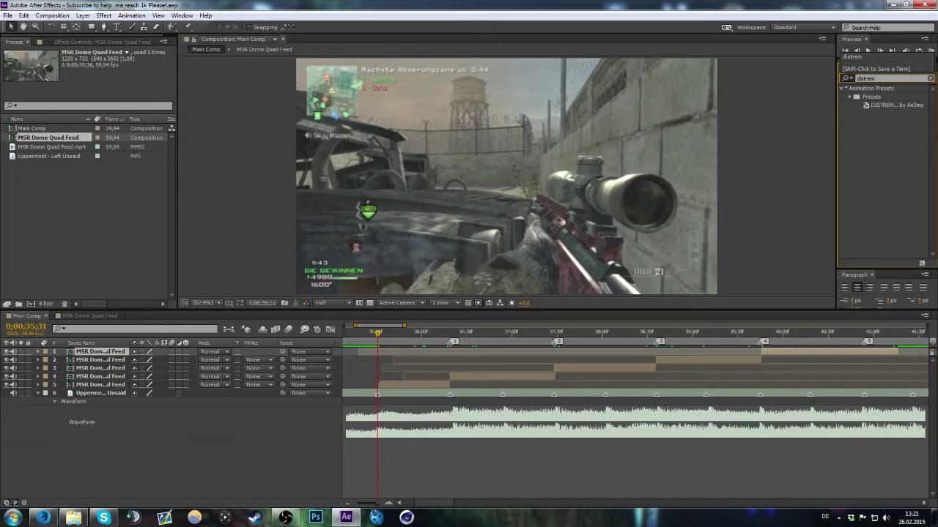
pyautogui.moveTo(890, 104); pyautogui.dragTo(366, 368)
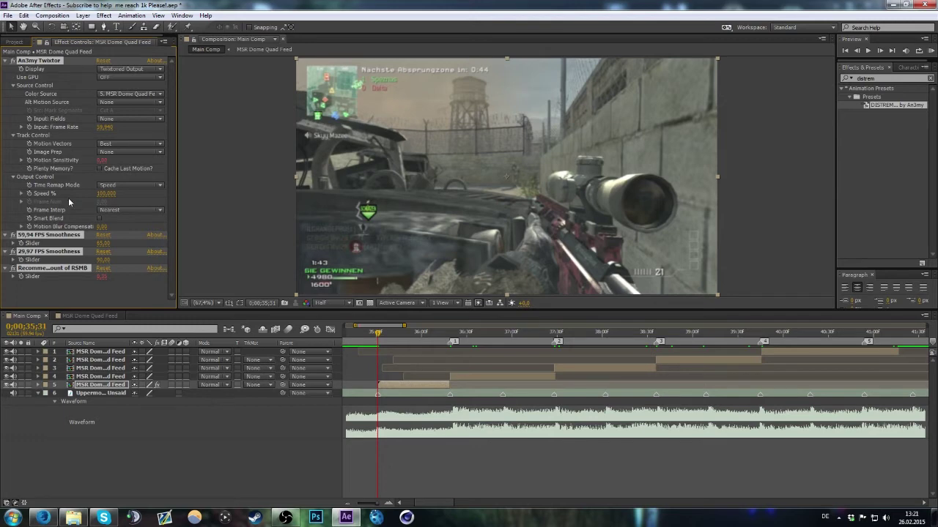
# Step: Add a Speed % keyframe on layer 5's Twixtor and give it Easy Ease
pyautogui.click(28, 194)
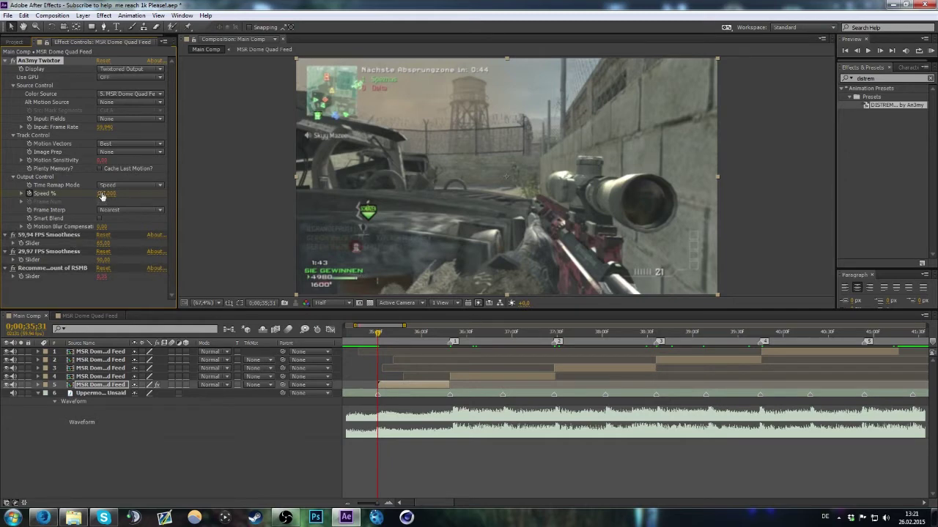
pyautogui.press('u')
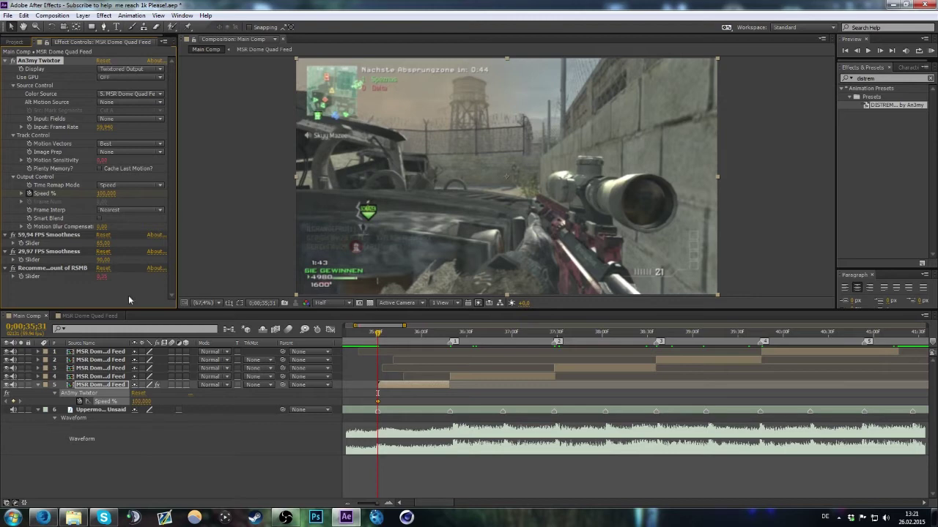
pyautogui.rightClick(378, 405)
pyautogui.moveTo(428, 391)
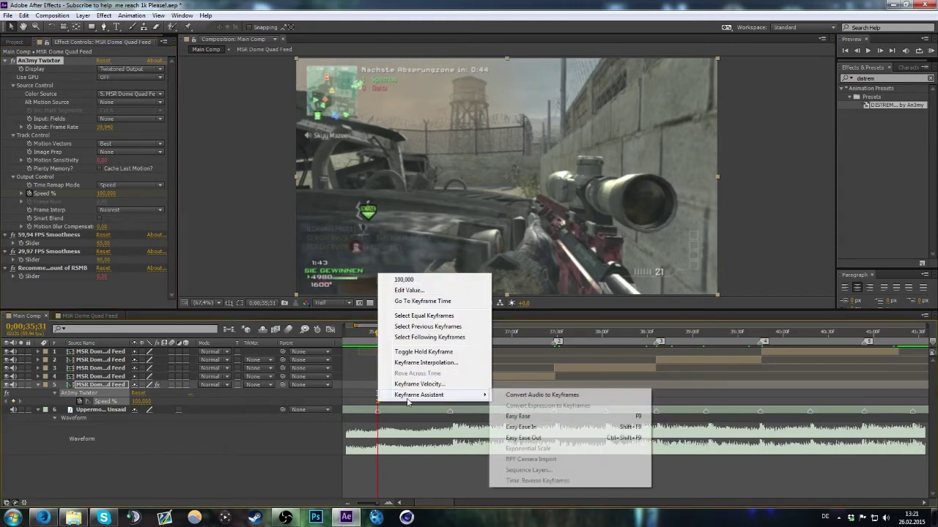
pyautogui.click(516, 416)
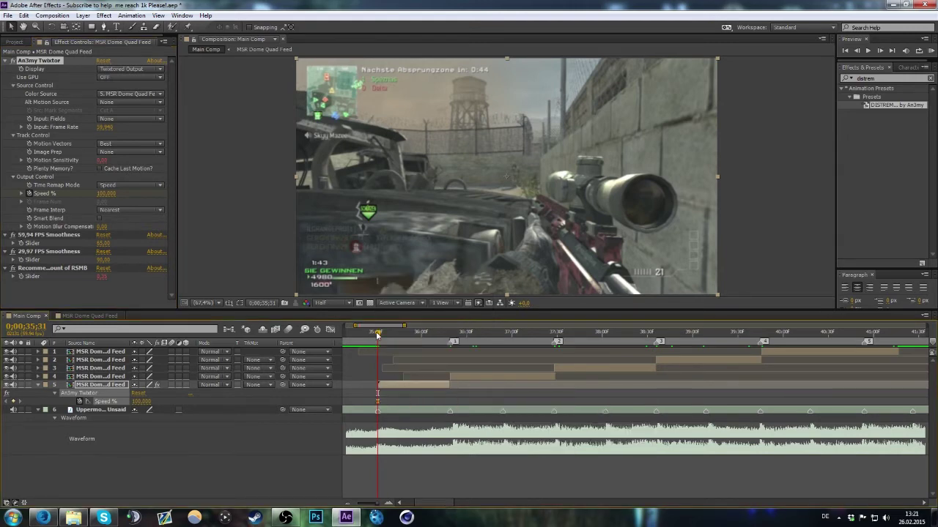
# Step: One frame later, drop Speed % to 7 and preview the slowed footage
pyautogui.click(879, 50)
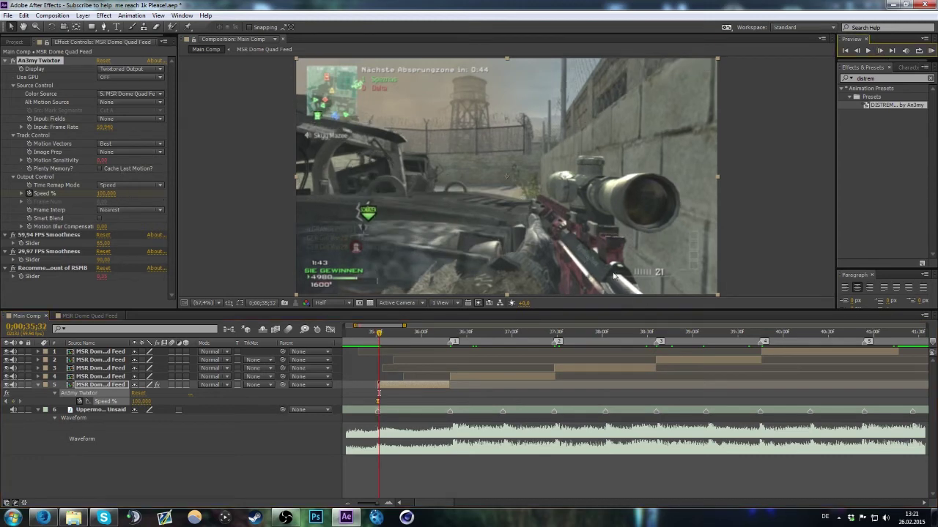
pyautogui.click(106, 194)
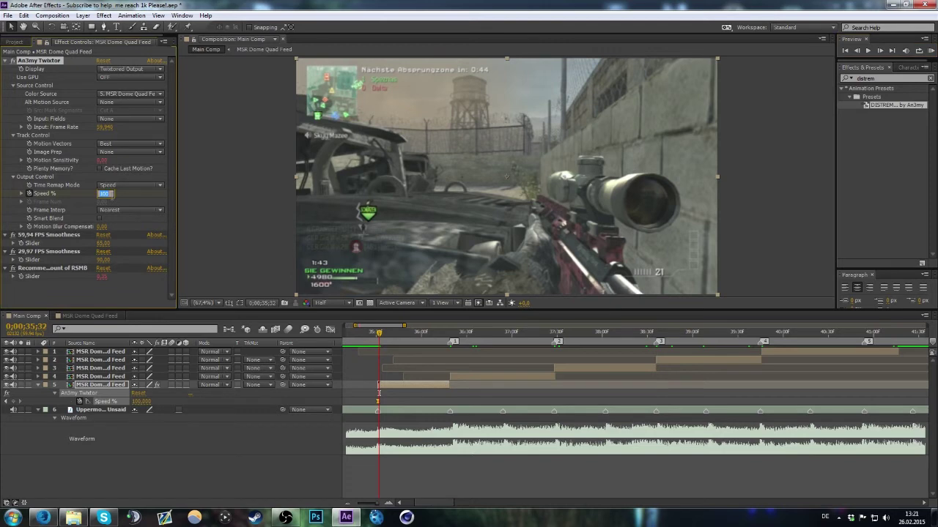
pyautogui.write('7')
pyautogui.press('Return')
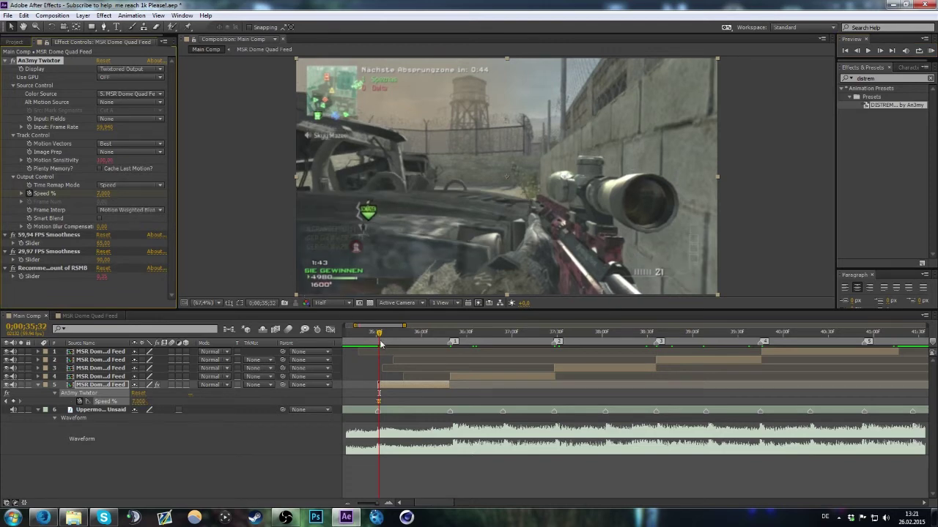
pyautogui.press('pagedown')
pyautogui.moveTo(390, 338)
pyautogui.mouseDown()
pyautogui.moveTo(435, 342)
pyautogui.moveTo(418, 340)
pyautogui.mouseUp()
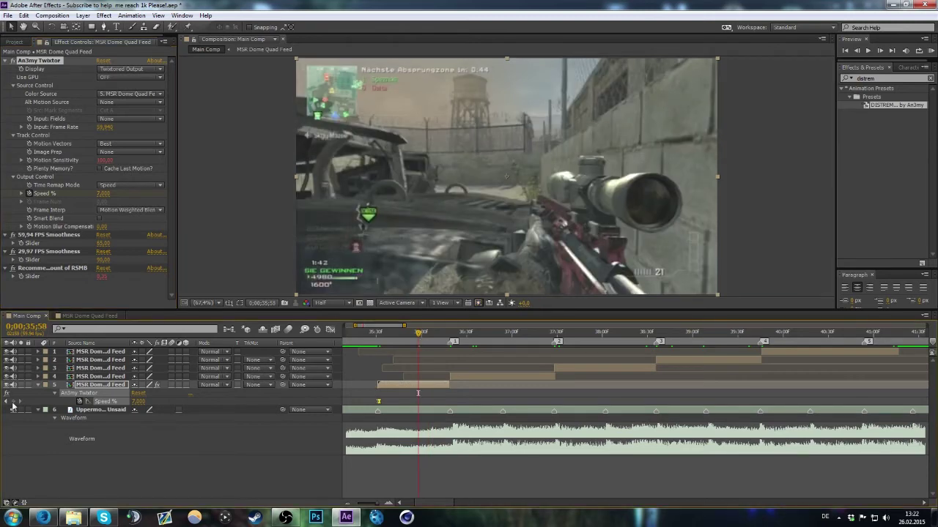
# Step: Ramp Speed % up to 500 at 0;00;36;18
pyautogui.press('i')
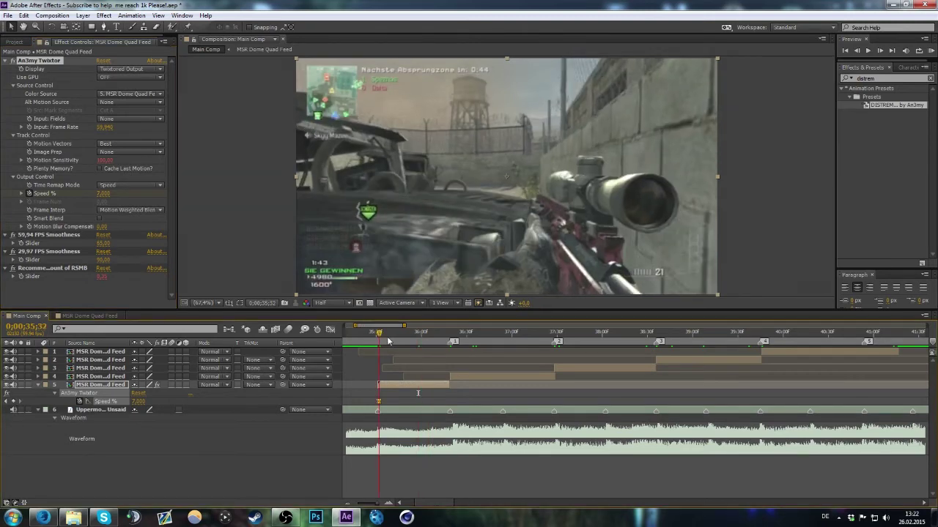
pyautogui.moveTo(397, 334); pyautogui.dragTo(416, 334)
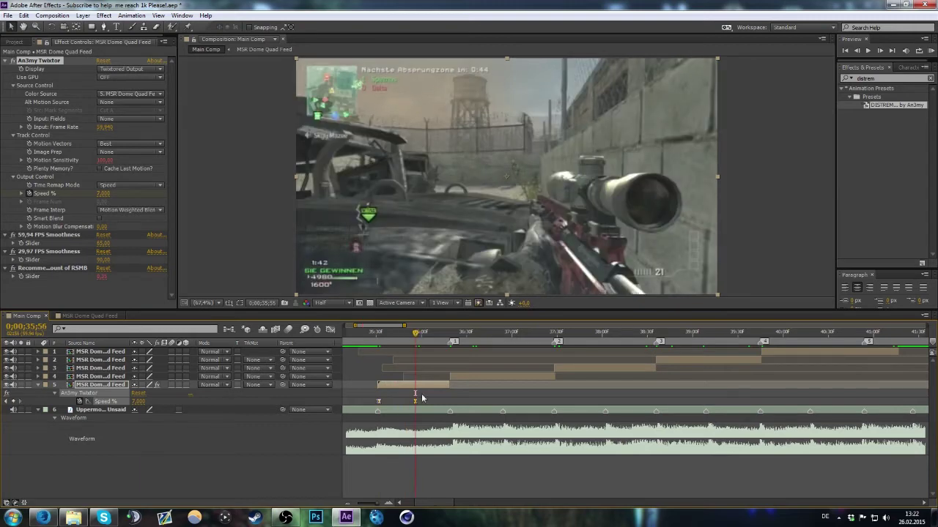
pyautogui.moveTo(428, 334)
pyautogui.mouseDown()
pyautogui.moveTo(430, 342)
pyautogui.moveTo(416, 343)
pyautogui.mouseUp()
pyautogui.moveTo(415, 334); pyautogui.dragTo(447, 339)
pyautogui.write('5')
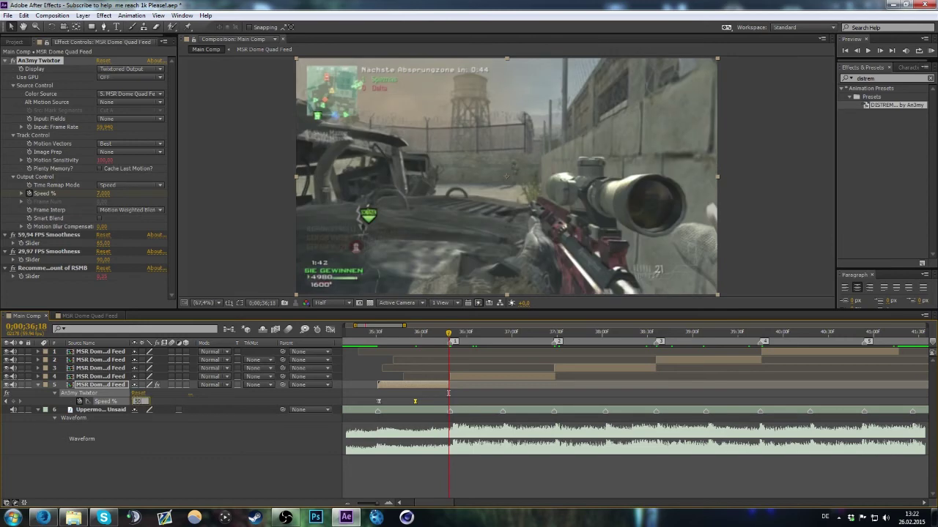
pyautogui.write('0')
pyautogui.press('Return')
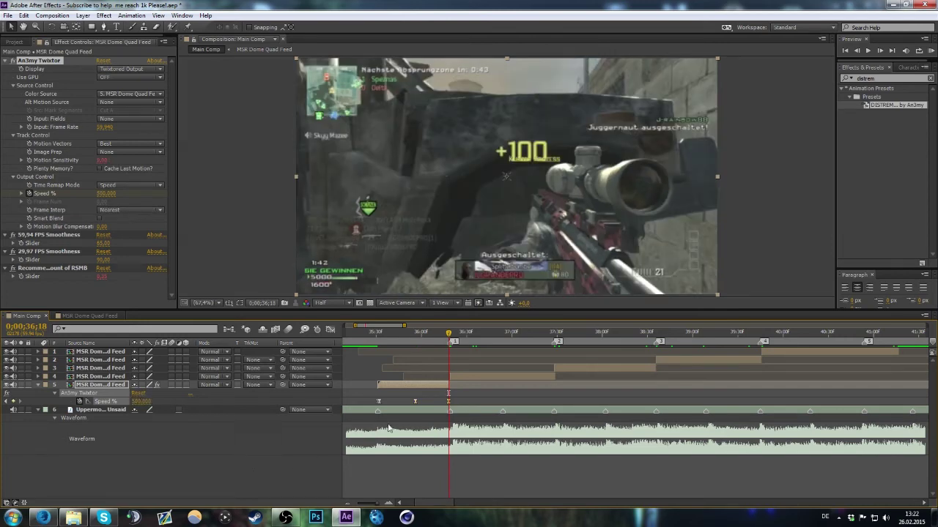
# Step: In the Graph Editor, drag layer 5's Speed % handles to ease out of 7 and into 500
pyautogui.click(330, 331)
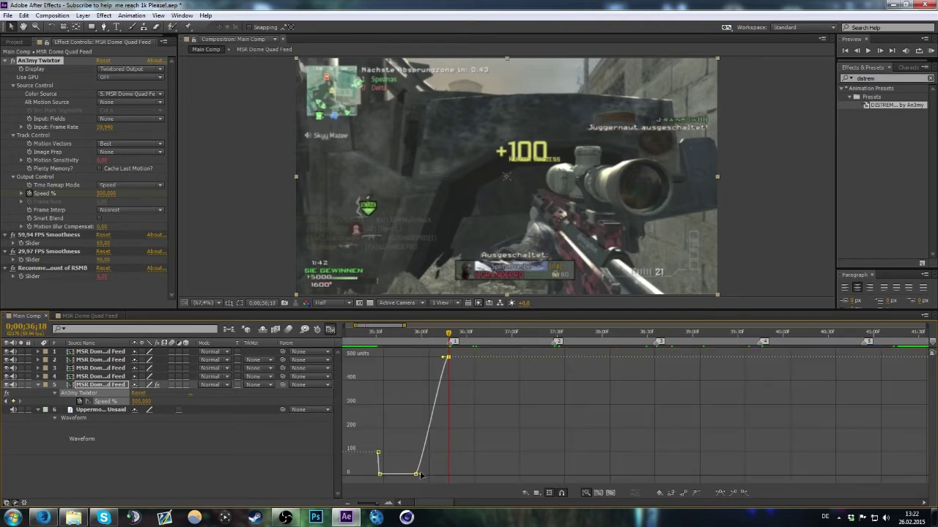
pyautogui.click(388, 504)
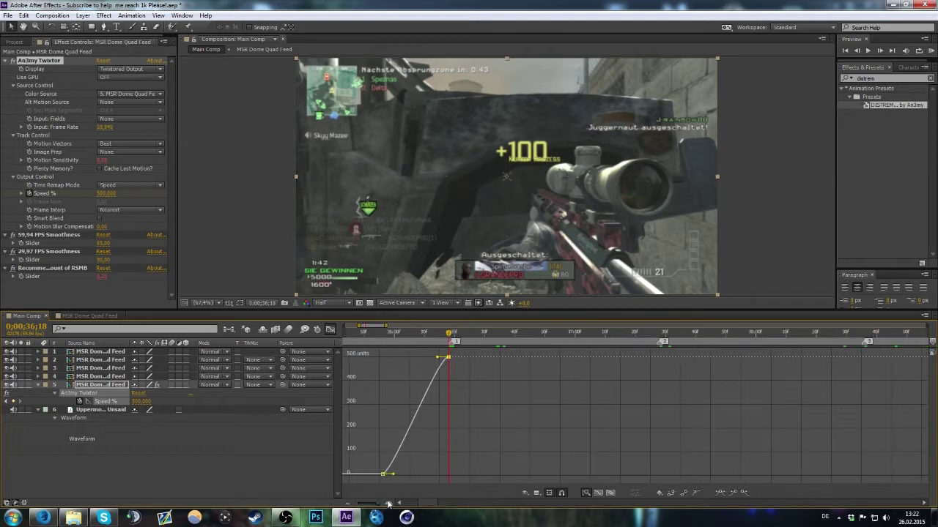
pyautogui.moveTo(375, 328); pyautogui.dragTo(369, 326)
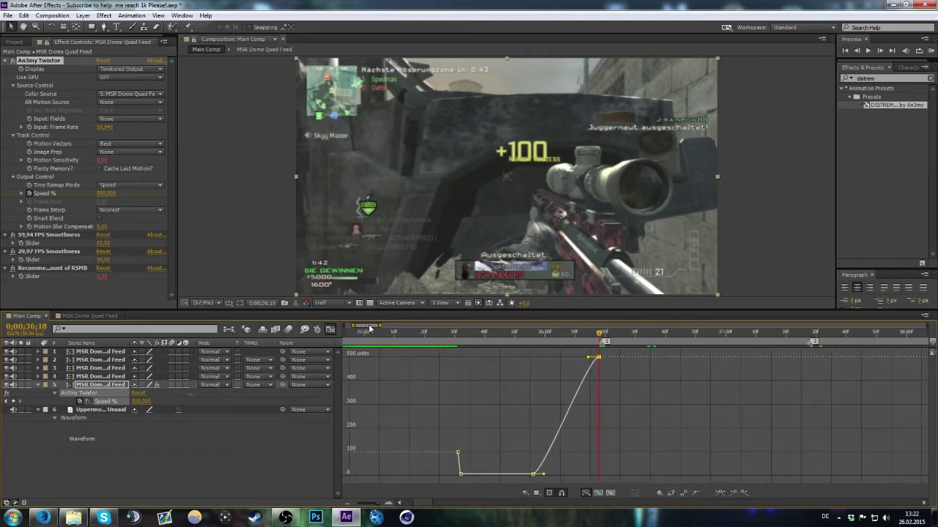
pyautogui.moveTo(539, 337); pyautogui.dragTo(598, 339)
pyautogui.moveTo(543, 474); pyautogui.dragTo(606, 484)
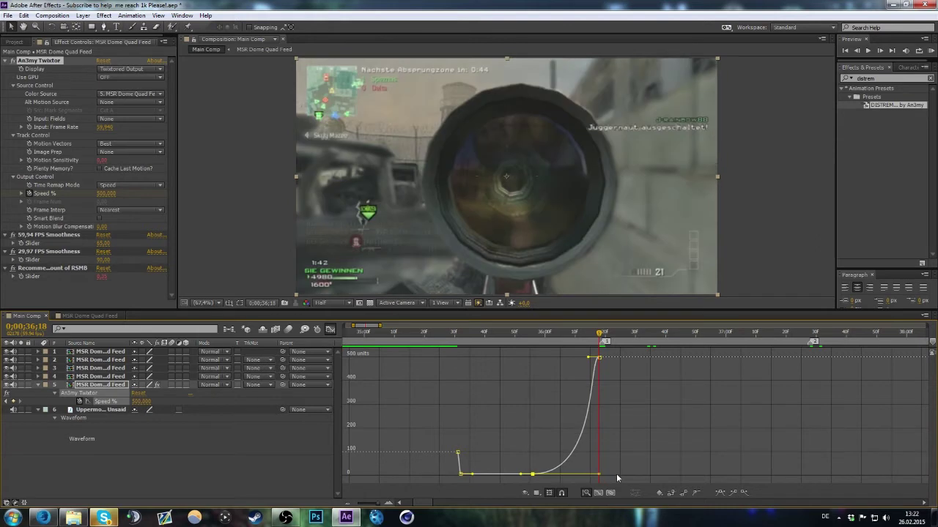
pyautogui.moveTo(589, 357); pyautogui.dragTo(594, 367)
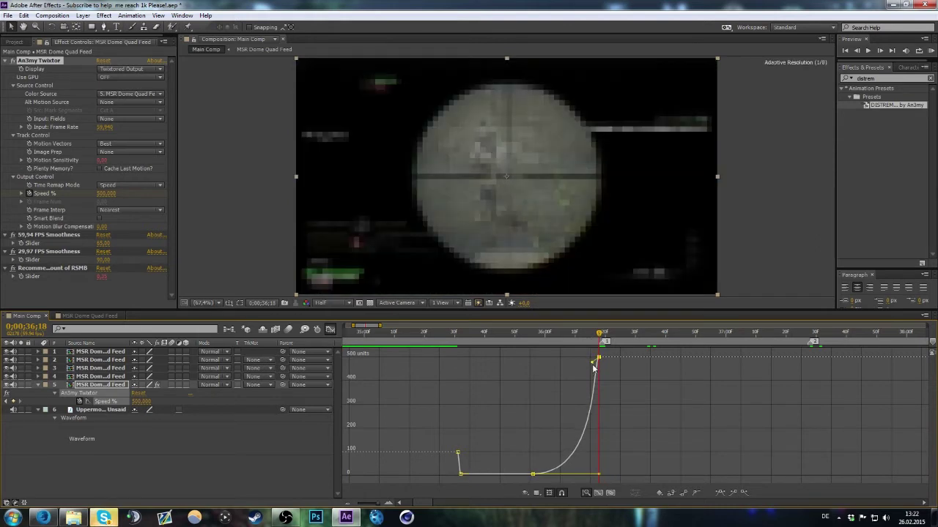
# Step: Return to the layer bars view and scrub back to review the ramp
pyautogui.hotkey('shift', 'F3')
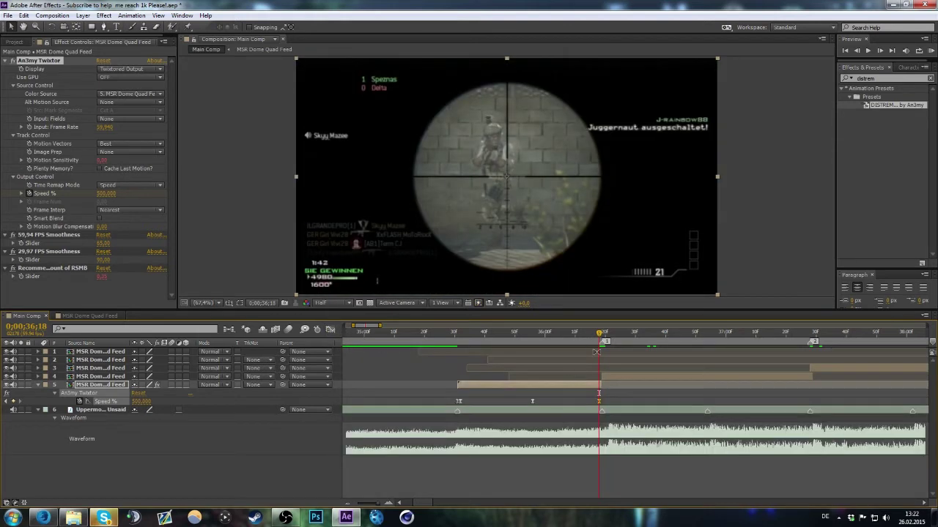
pyautogui.moveTo(477, 341)
pyautogui.mouseDown()
pyautogui.moveTo(595, 350)
pyautogui.moveTo(526, 345)
pyautogui.mouseUp()
pyautogui.moveTo(374, 325); pyautogui.dragTo(377, 331)
# Step: Apply the saved DISTREM Twixtor preset to layer 4 and keyframe Speed % at its first frame
pyautogui.press('u')
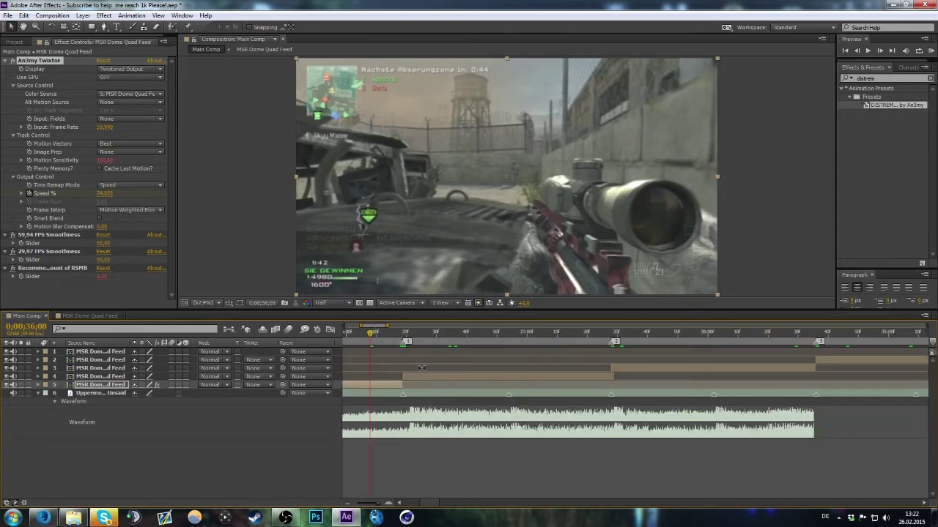
pyautogui.click(421, 375)
pyautogui.press('i')
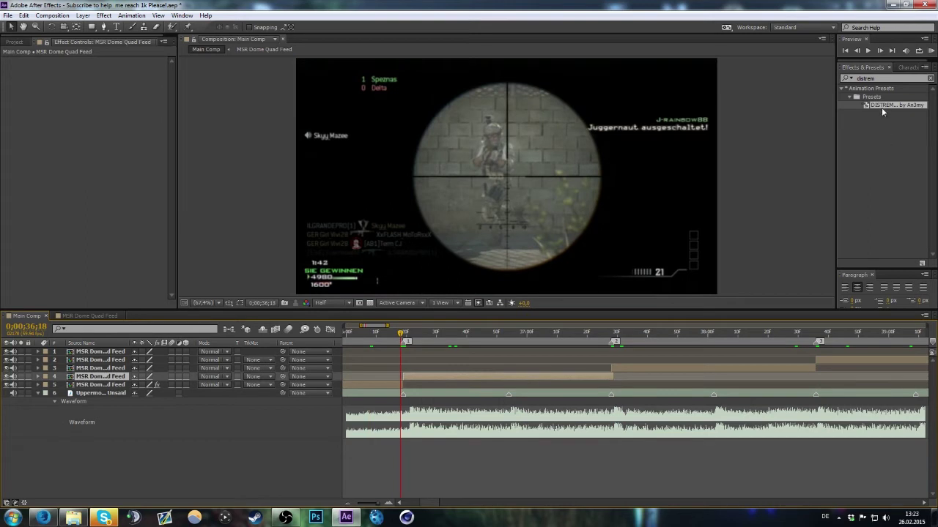
pyautogui.doubleClick(884, 106)
pyautogui.click(30, 193)
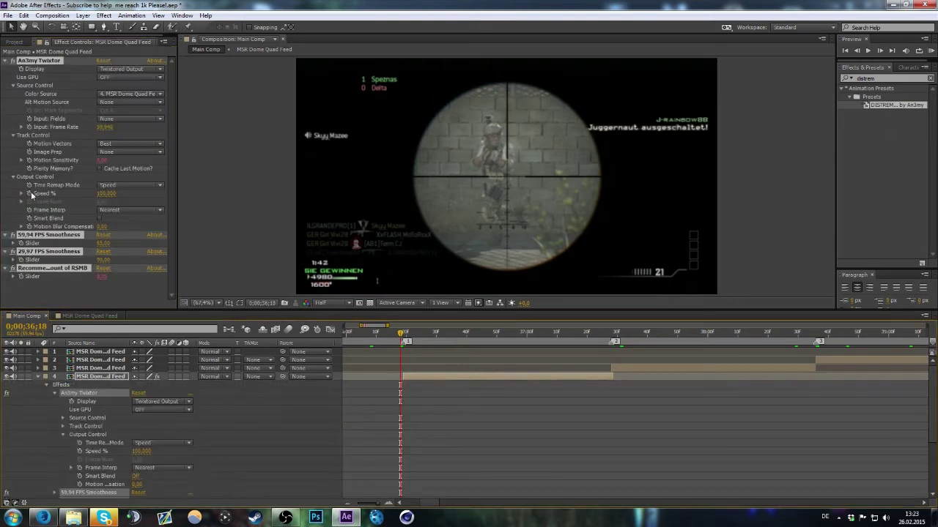
pyautogui.press('u')
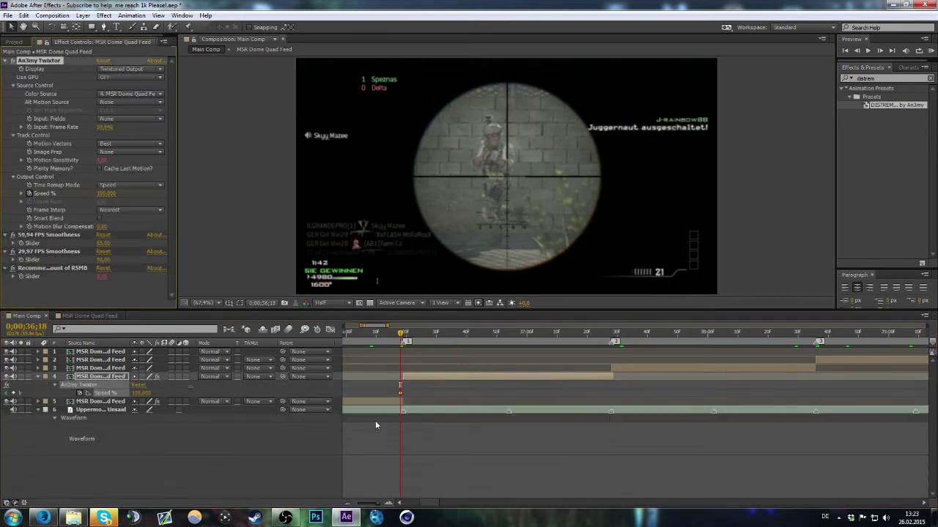
# Step: Set layer 4's opening Speed % keyframes to 150 and 250
pyautogui.click(402, 335)
pyautogui.click(106, 193)
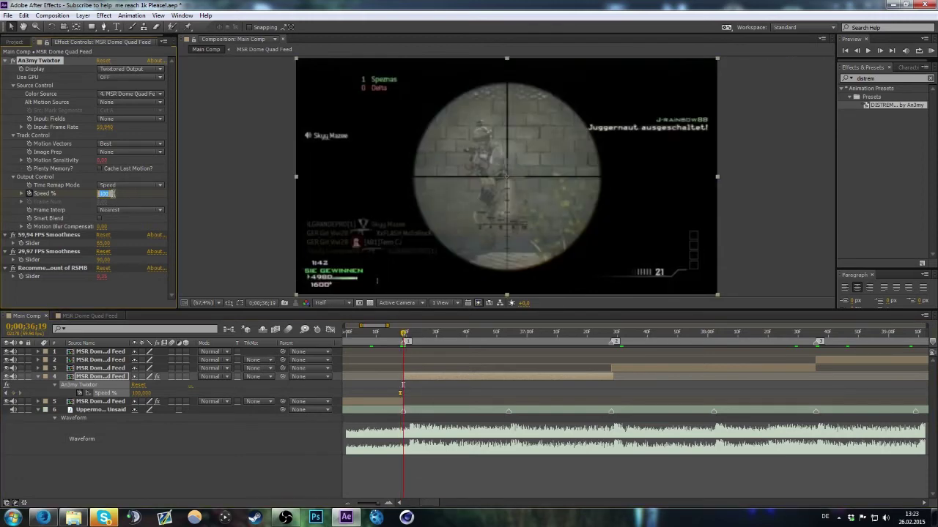
pyautogui.write('125')
pyautogui.press('Return')
pyautogui.click(102, 193)
pyautogui.press('Return')
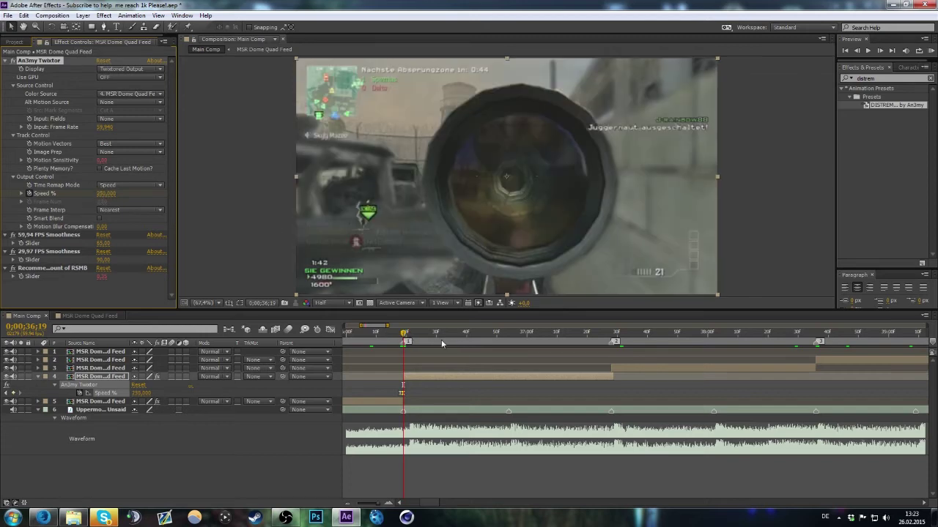
pyautogui.moveTo(441, 339); pyautogui.dragTo(489, 342)
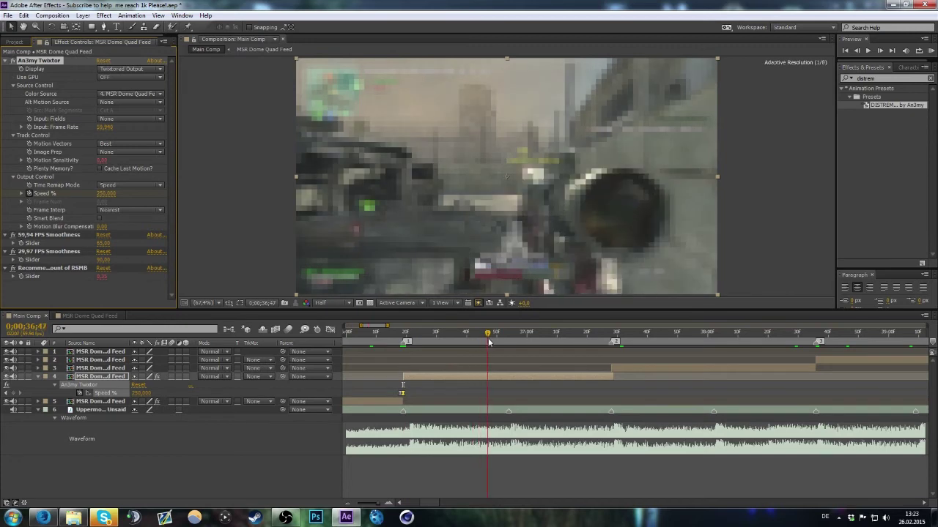
pyautogui.moveTo(489, 342); pyautogui.dragTo(403, 340)
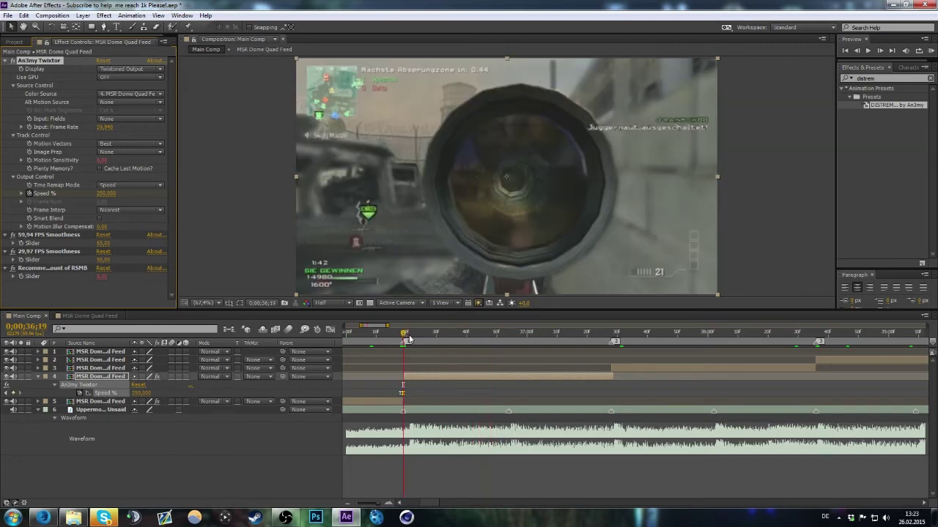
pyautogui.click(106, 194)
pyautogui.write('150,000')
pyautogui.press('Return')
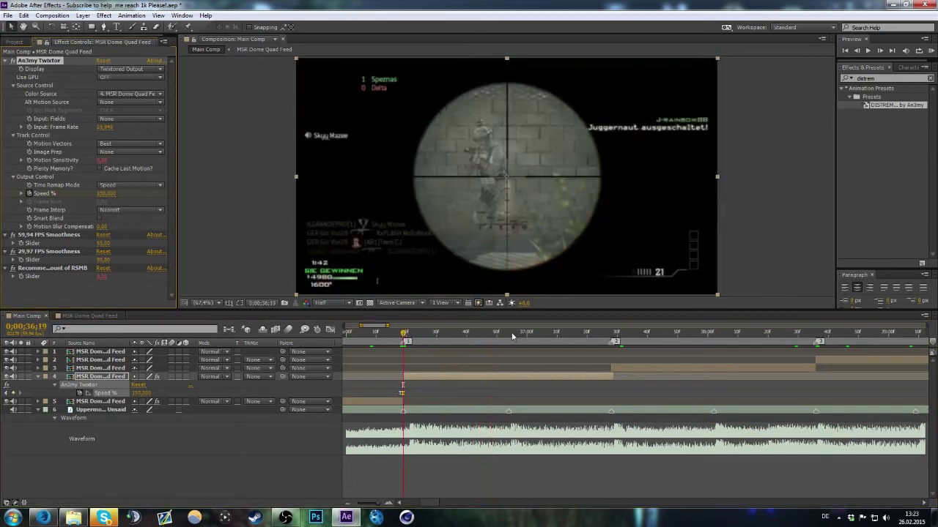
# Step: Drop Speed % to 7 on the frame just before the kill
pyautogui.click(513, 335)
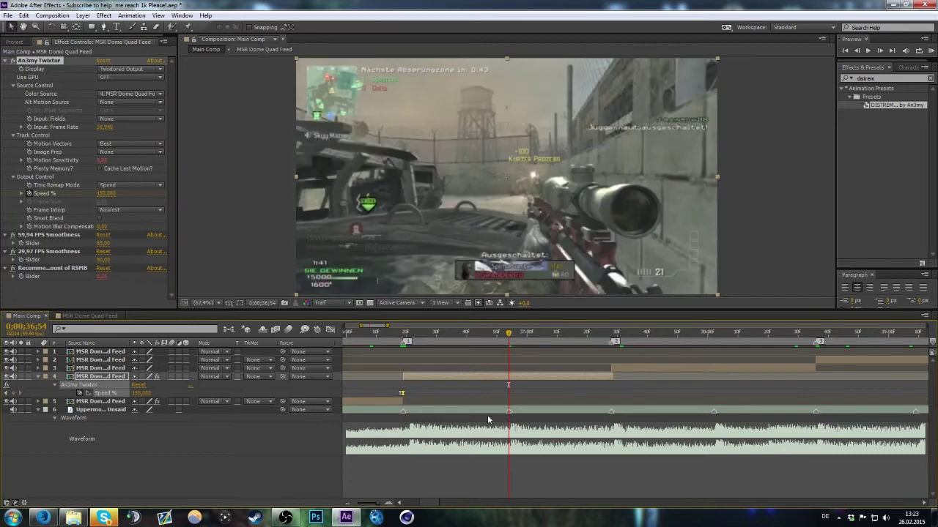
pyautogui.moveTo(508, 334); pyautogui.dragTo(430, 349)
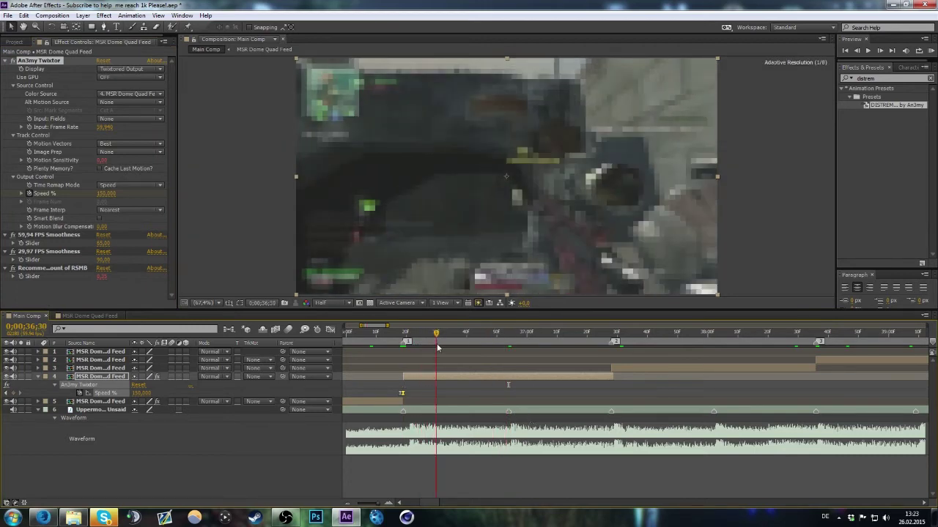
pyautogui.moveTo(430, 349); pyautogui.dragTo(448, 346)
pyautogui.click(507, 341)
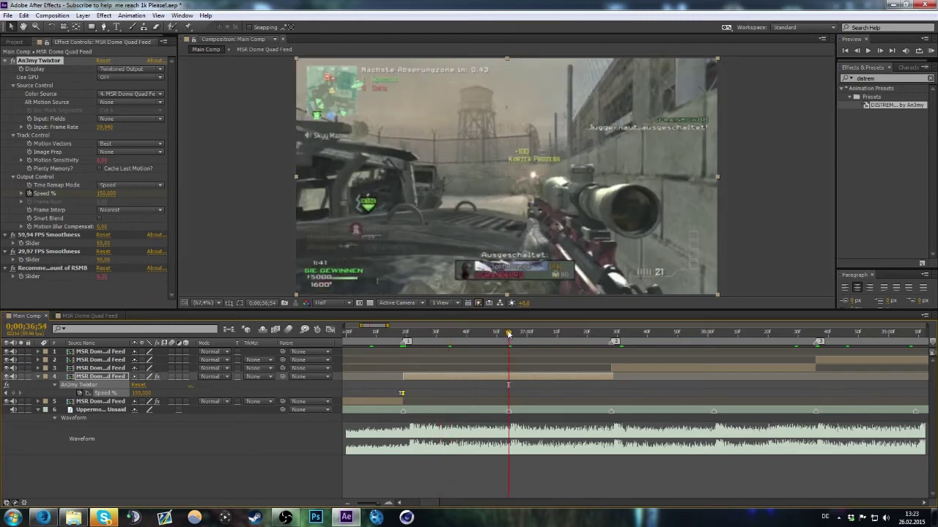
pyautogui.moveTo(509, 334); pyautogui.dragTo(506, 334)
pyautogui.click(106, 194)
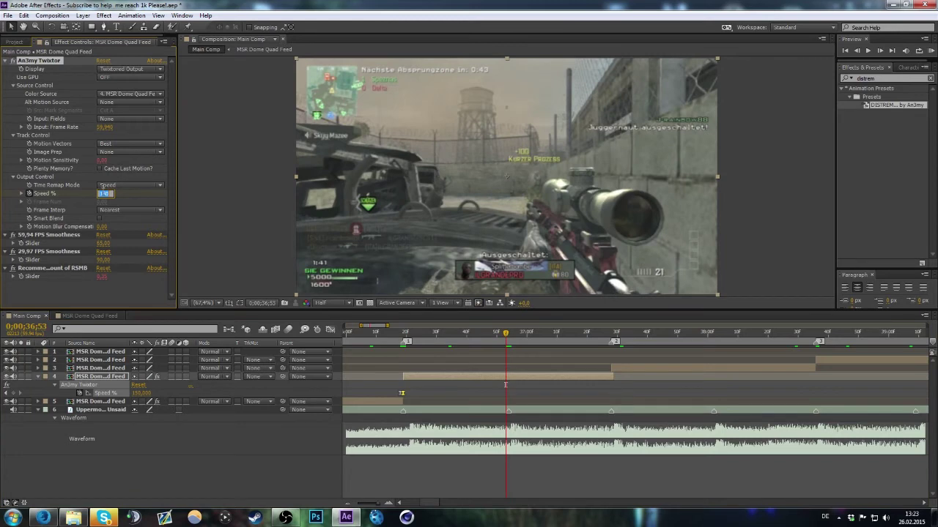
pyautogui.write('7')
pyautogui.press('Return')
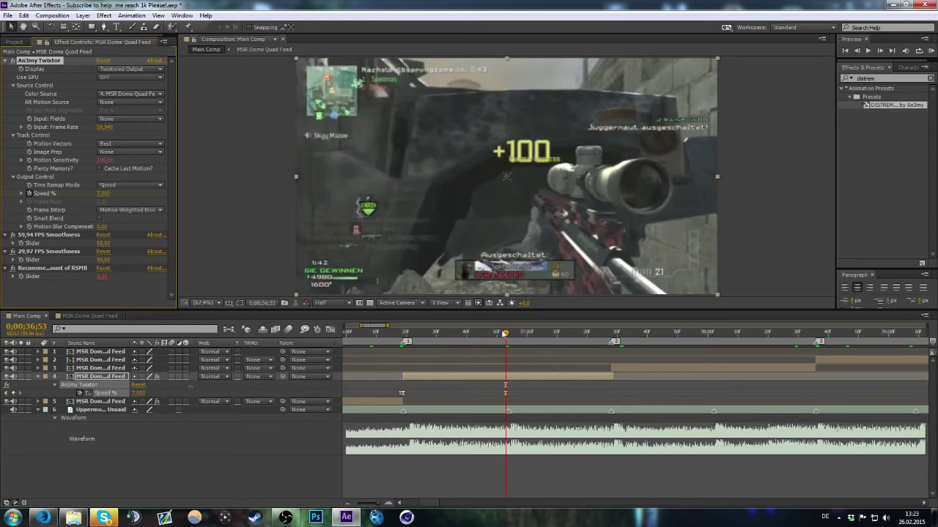
# Step: Ramp Speed % back to 250 one frame later, then down to 7 at the scoped-in shot
pyautogui.moveTo(505, 334); pyautogui.dragTo(512, 336)
pyautogui.click(104, 194)
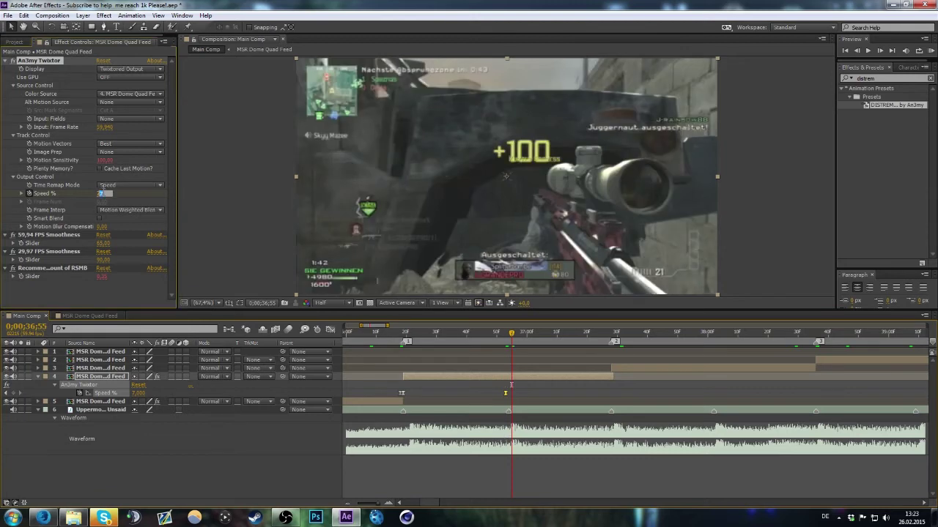
pyautogui.press('BackSpace')
pyautogui.write('250')
pyautogui.press('Return')
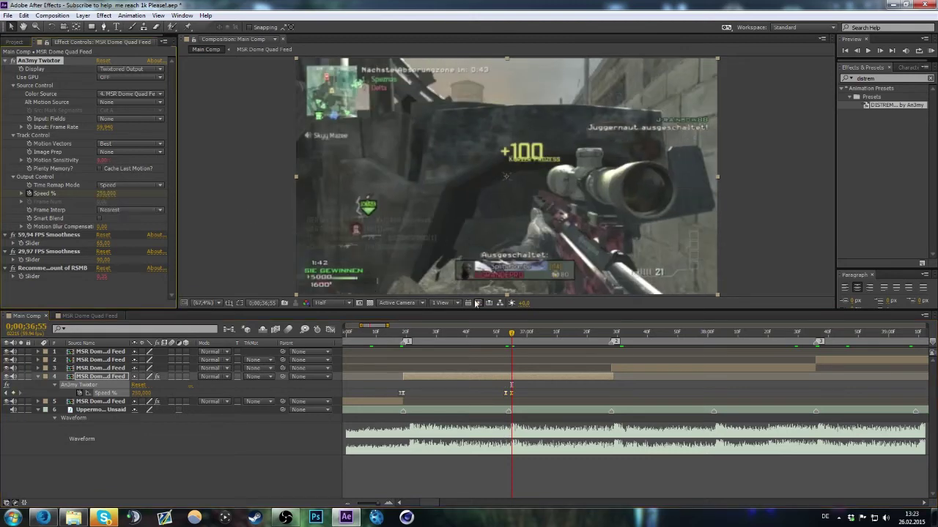
pyautogui.moveTo(566, 335); pyautogui.dragTo(572, 335)
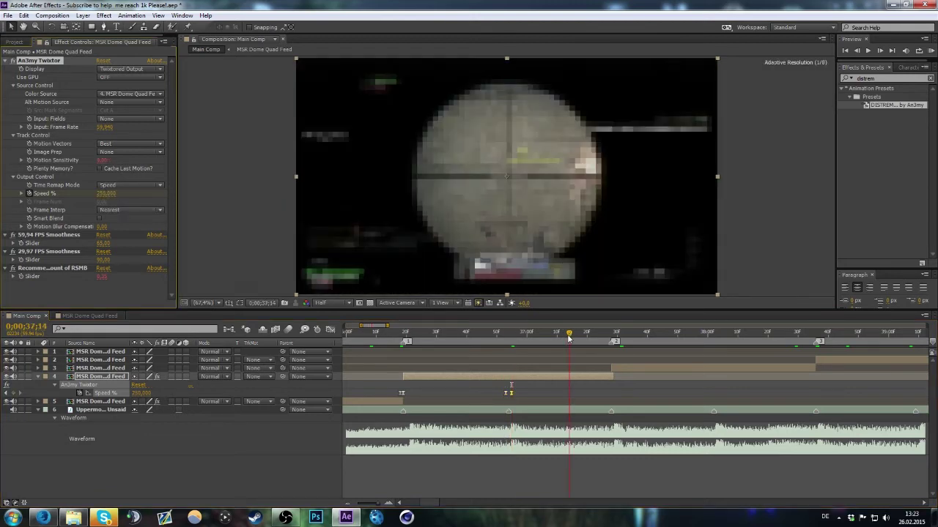
pyautogui.click(106, 193)
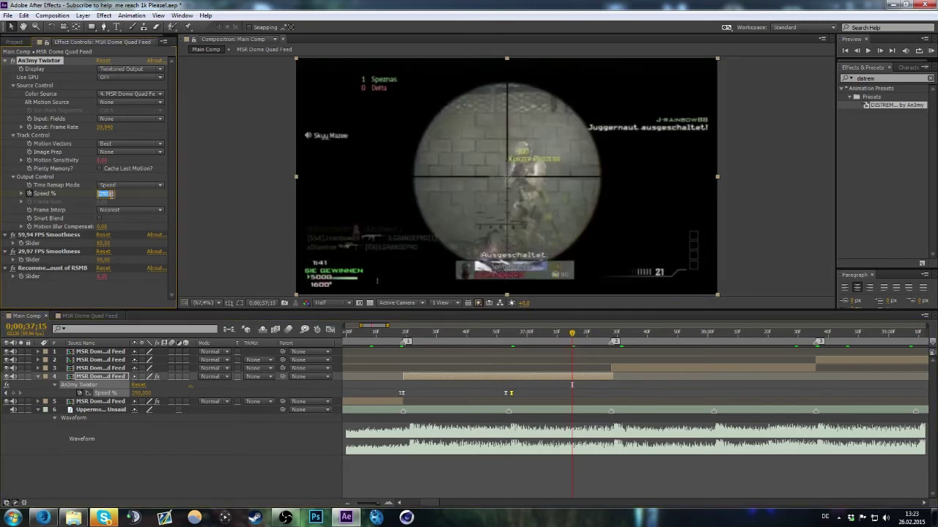
pyautogui.write('7')
pyautogui.press('Return')
# Step: Set Speed % to 500 at layer 4's last frame
pyautogui.click(608, 336)
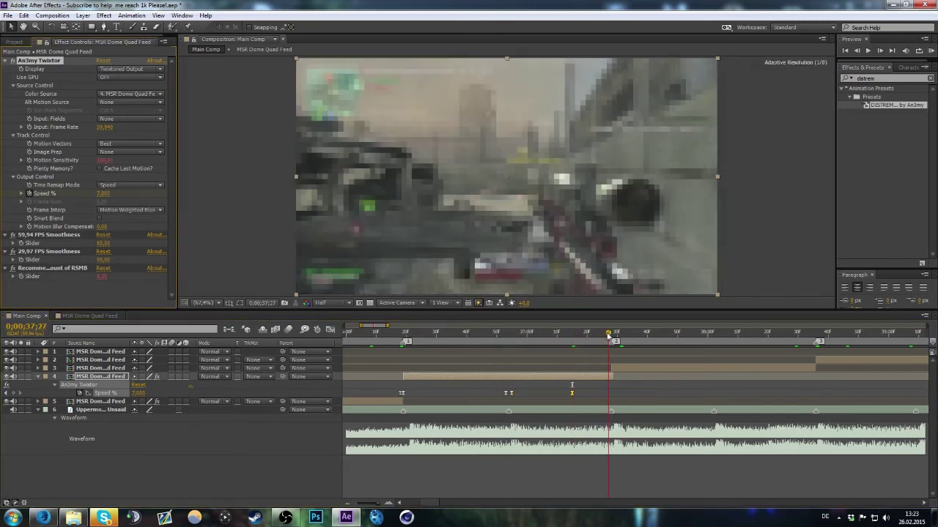
pyautogui.click(610, 377)
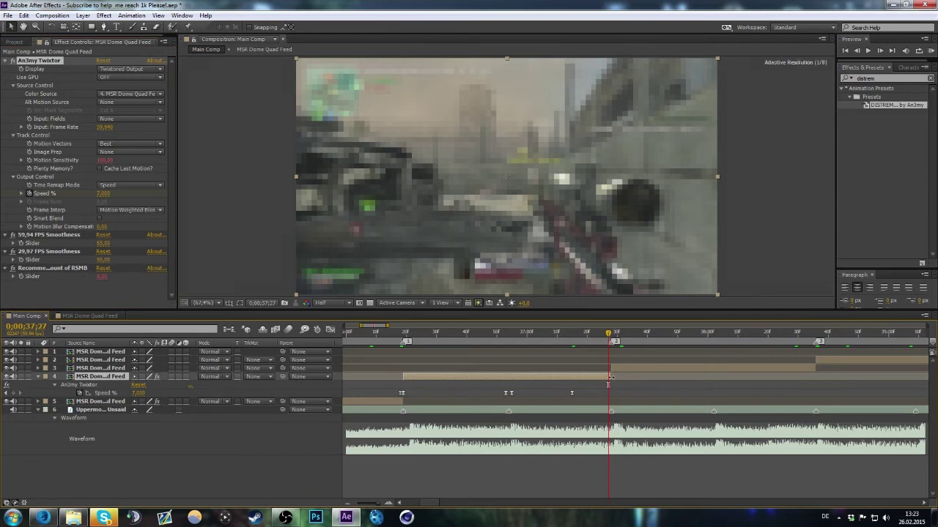
pyautogui.click(612, 336)
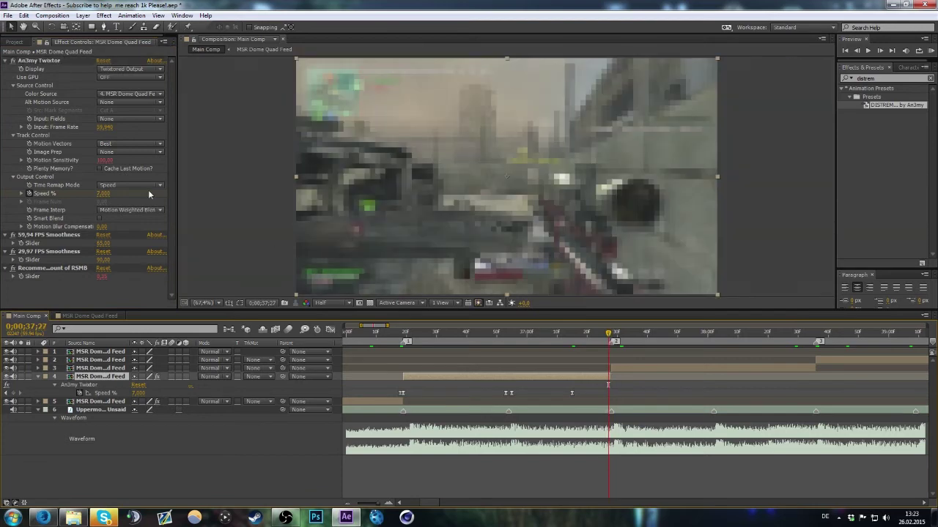
pyautogui.click(106, 195)
pyautogui.write('500')
pyautogui.press('Return')
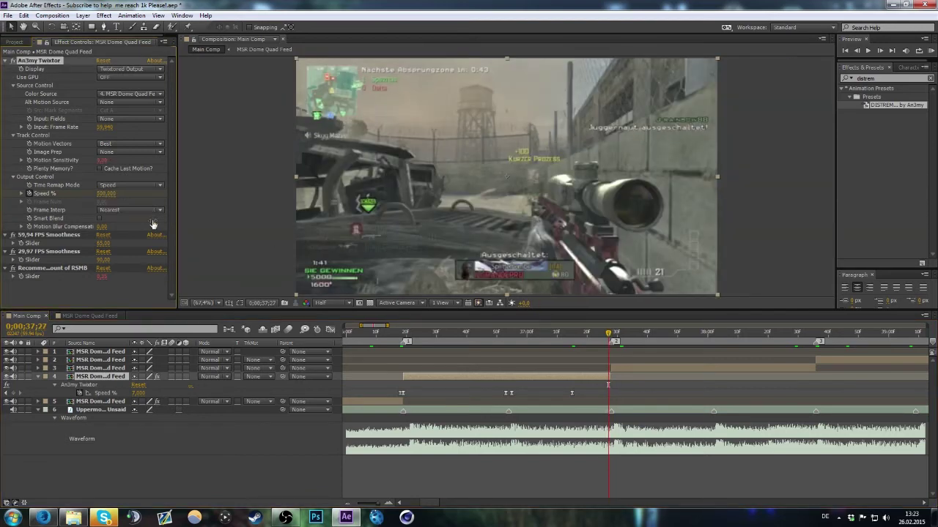
# Step: In the Graph Editor, ease layer 4's curve into the slow keyframe and shorten the first key's easing
pyautogui.click(332, 329)
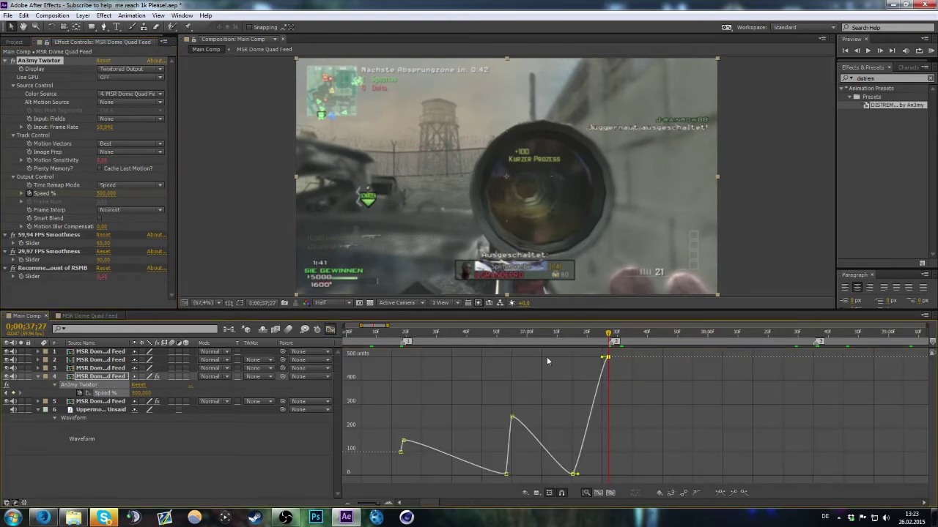
pyautogui.moveTo(424, 334); pyautogui.dragTo(505, 354)
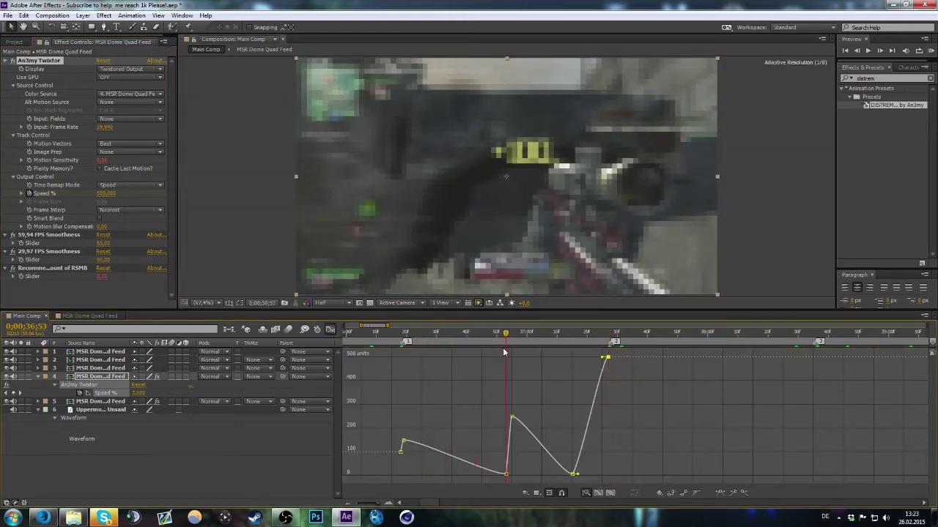
pyautogui.click(506, 474)
pyautogui.moveTo(484, 478); pyautogui.dragTo(417, 474)
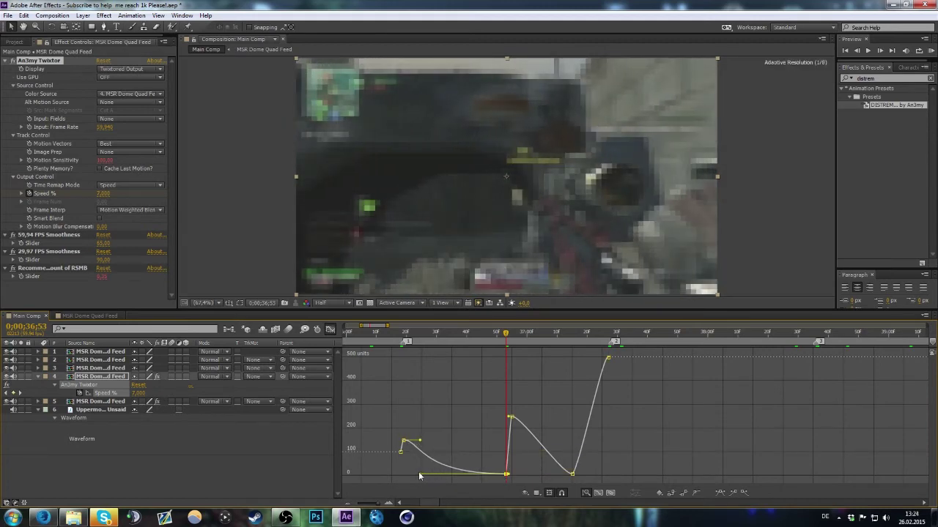
pyautogui.moveTo(419, 442); pyautogui.dragTo(411, 447)
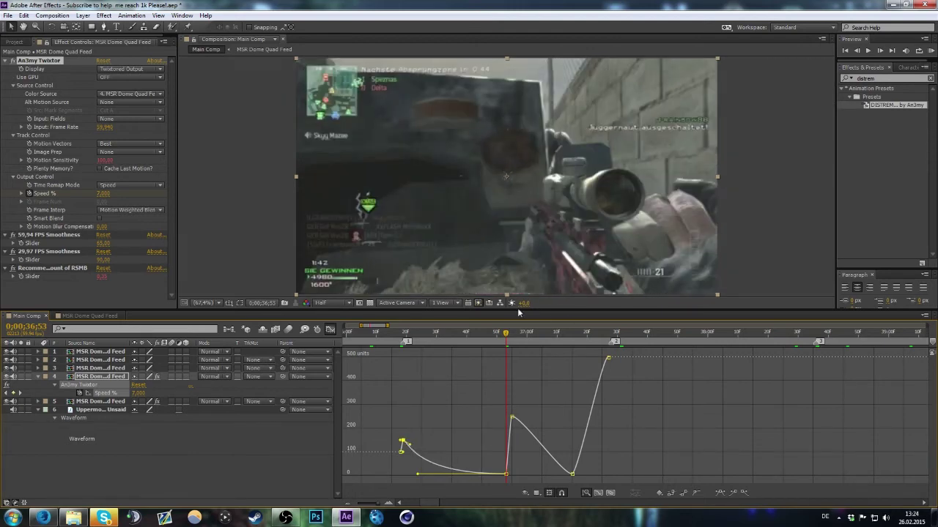
pyautogui.moveTo(510, 337); pyautogui.dragTo(591, 352)
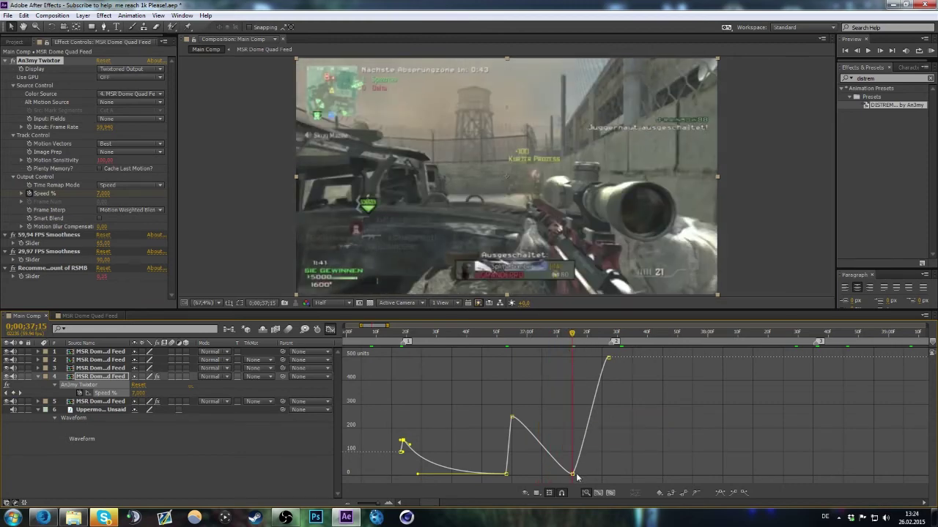
# Step: Commit the 500 peak Speed % keyframe, ease out of the bottom key, and close the graph
pyautogui.hotkey('ctrl', 'a')
pyautogui.moveTo(573, 337); pyautogui.dragTo(608, 340)
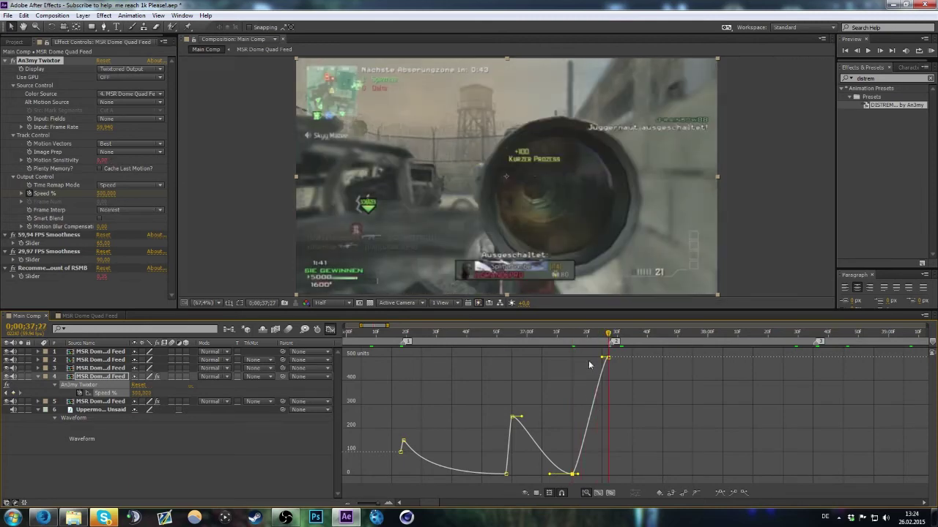
pyautogui.click(573, 337)
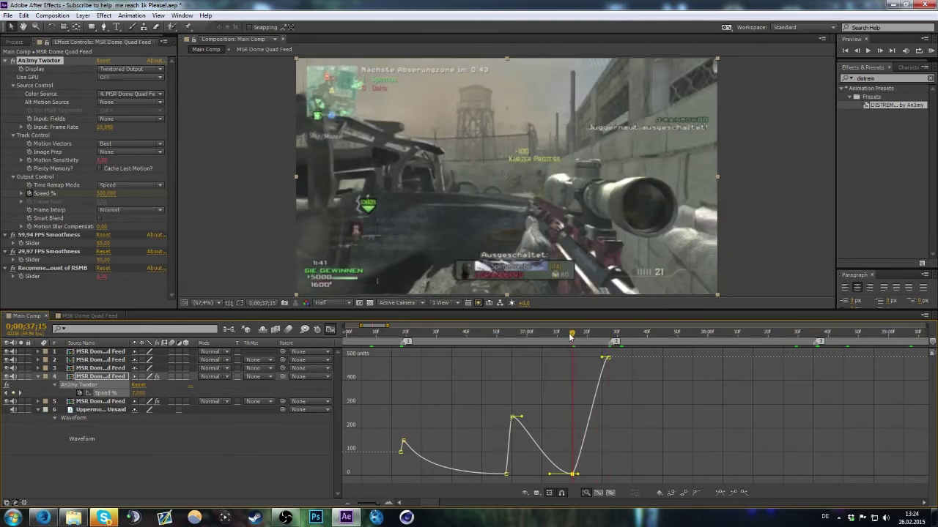
pyautogui.click(139, 393)
pyautogui.press('Return')
pyautogui.moveTo(589, 337)
pyautogui.mouseDown()
pyautogui.moveTo(603, 338)
pyautogui.moveTo(590, 356)
pyautogui.mouseUp()
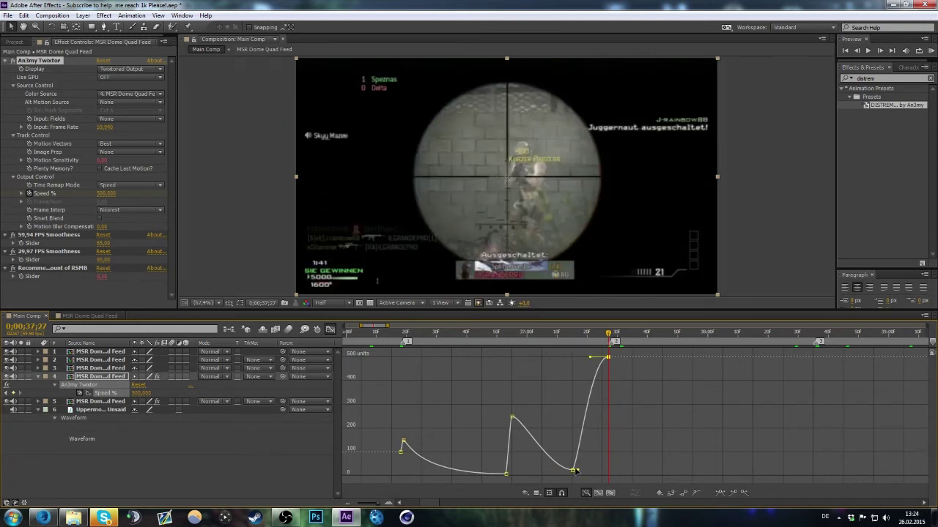
pyautogui.moveTo(576, 470); pyautogui.dragTo(589, 473)
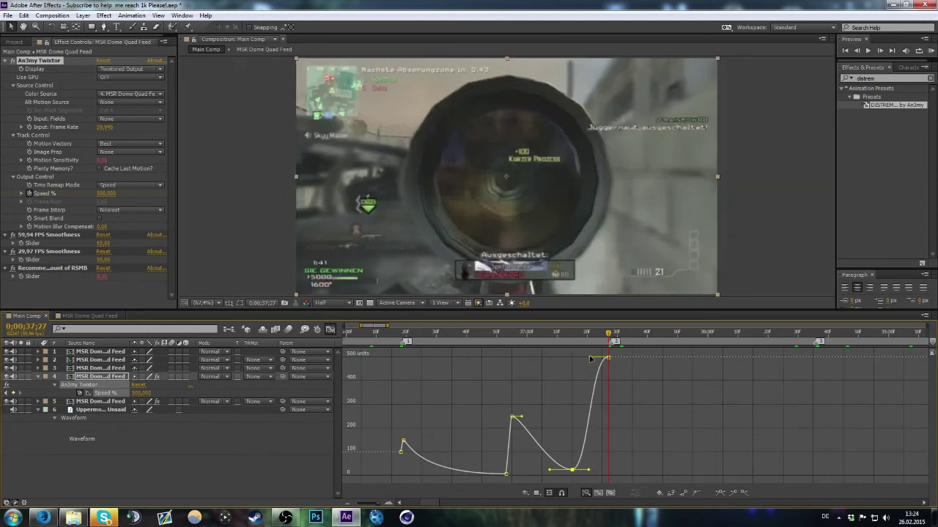
pyautogui.click(330, 329)
# Step: Apply the DISTREM preset to layer 3 and start editing its Speed % one frame in
pyautogui.press('u')
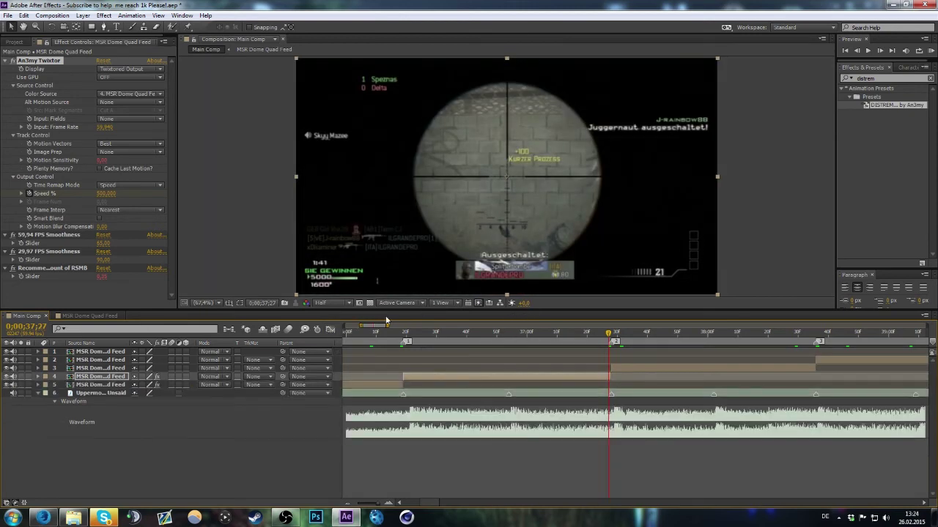
pyautogui.moveTo(380, 327); pyautogui.dragTo(389, 327)
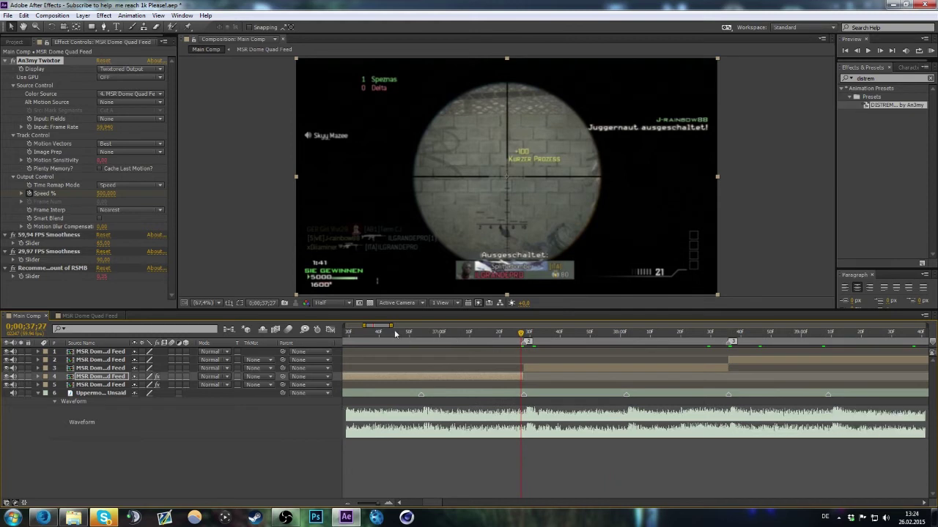
pyautogui.moveTo(382, 330); pyautogui.dragTo(386, 330)
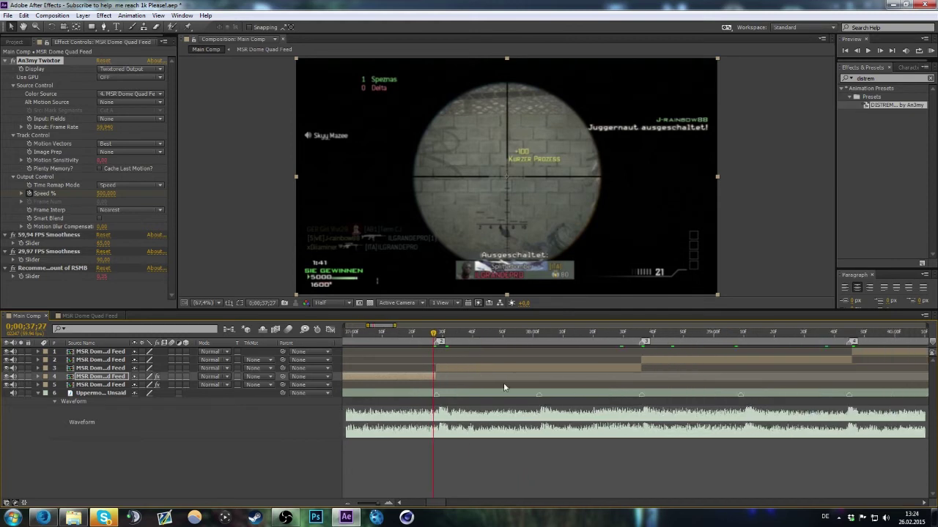
pyautogui.click(503, 369)
pyautogui.doubleClick(900, 106)
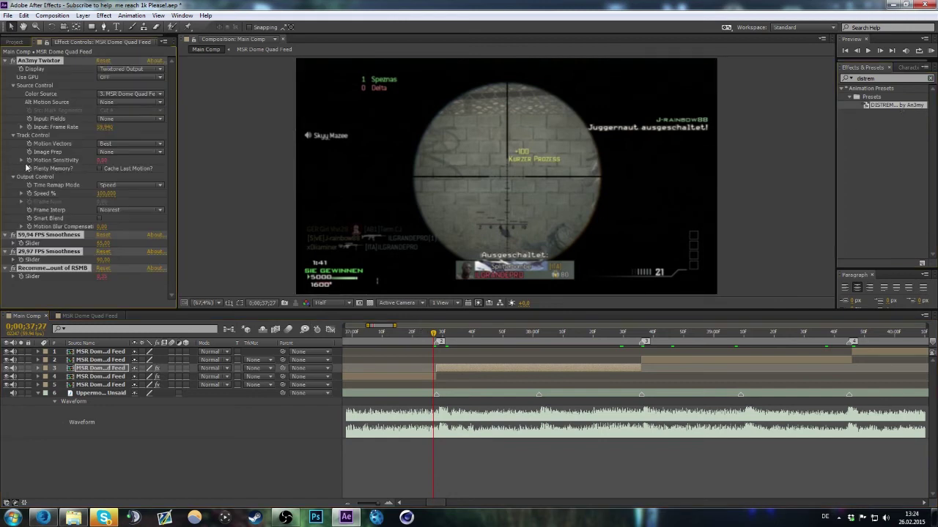
pyautogui.click(33, 195)
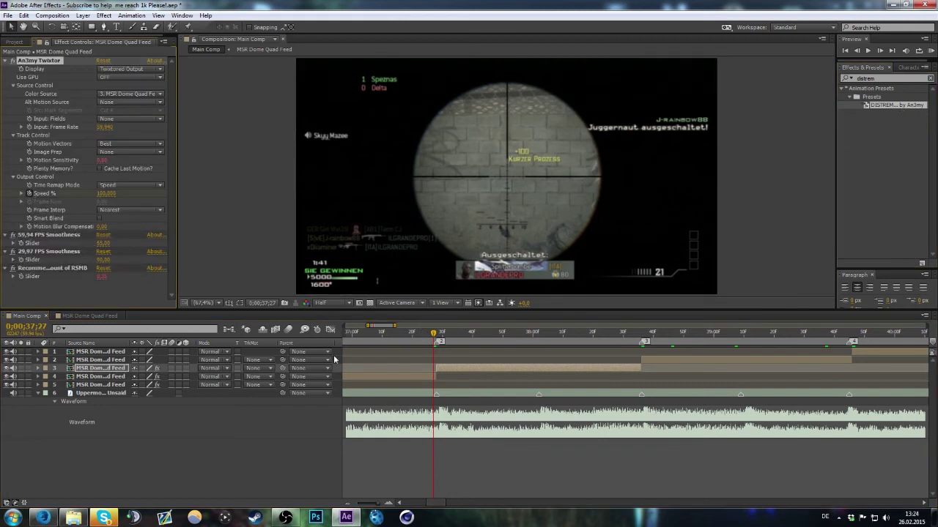
pyautogui.press('u')
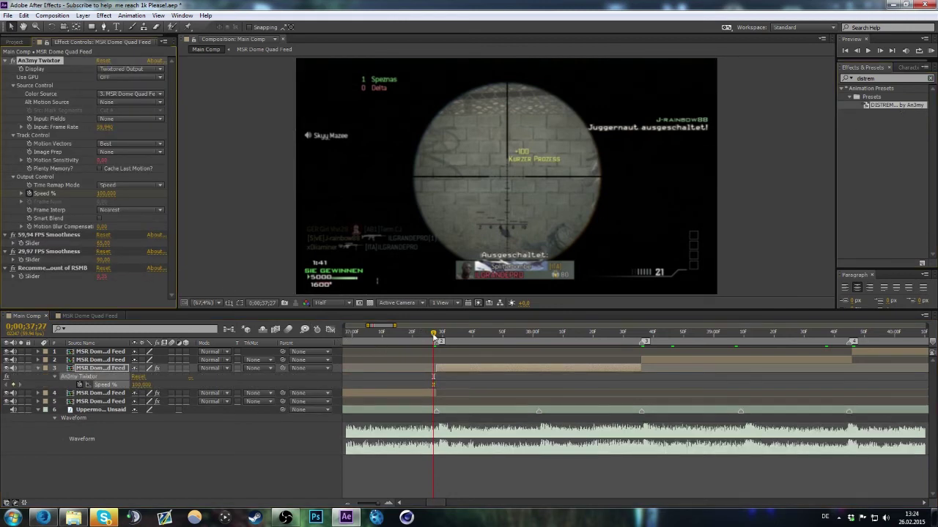
pyautogui.click(437, 336)
pyautogui.click(106, 193)
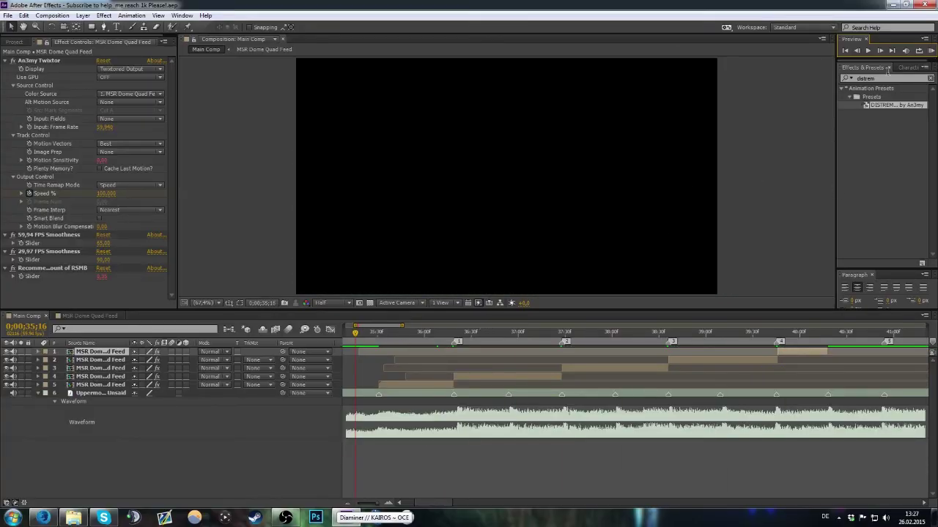
# Step: RAM-preview the speed-ramped footage, then stop playback
pyautogui.click(927, 53)
pyautogui.click(929, 51)
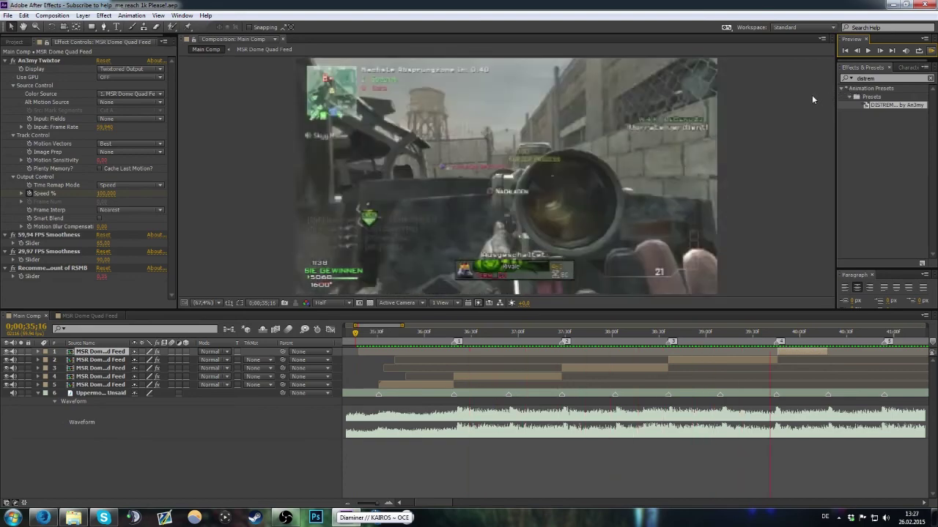
pyautogui.press('space')
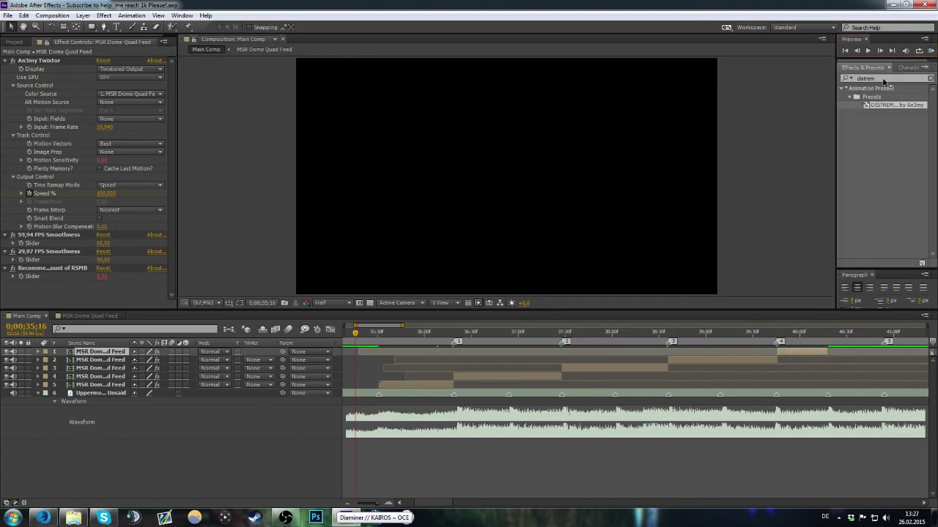
# Step: Give Effects & Presets its own panel, move to 0;00;36;47, and clear the 'DISTREM' search
pyautogui.moveTo(886, 71); pyautogui.dragTo(880, 85)
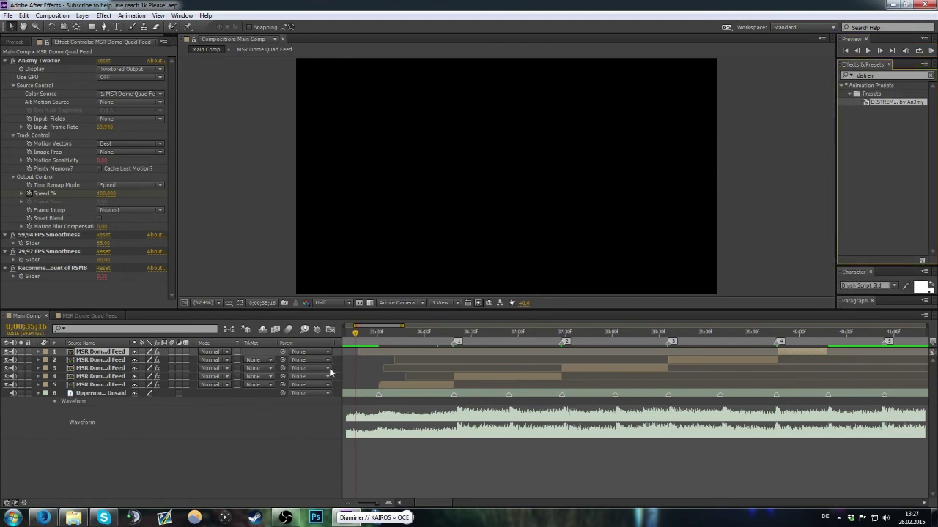
pyautogui.click(402, 340)
pyautogui.click(498, 341)
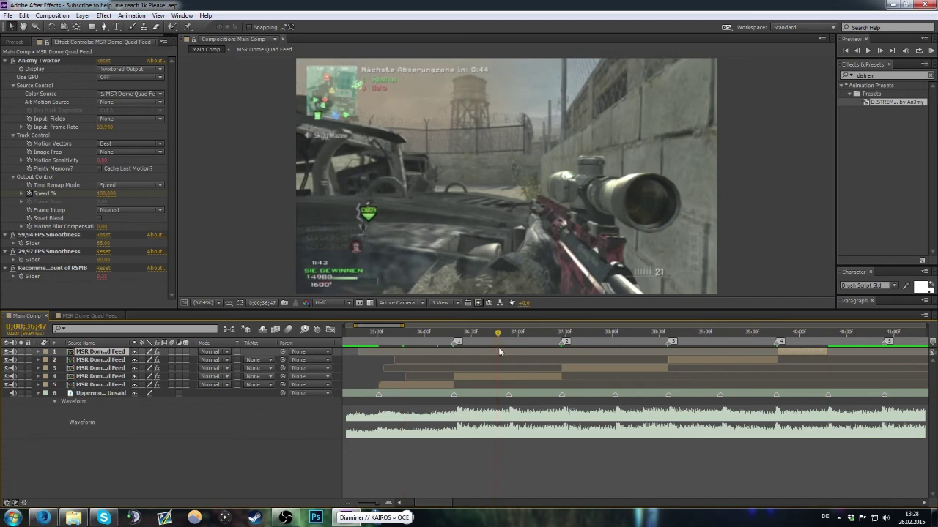
pyautogui.click(931, 75)
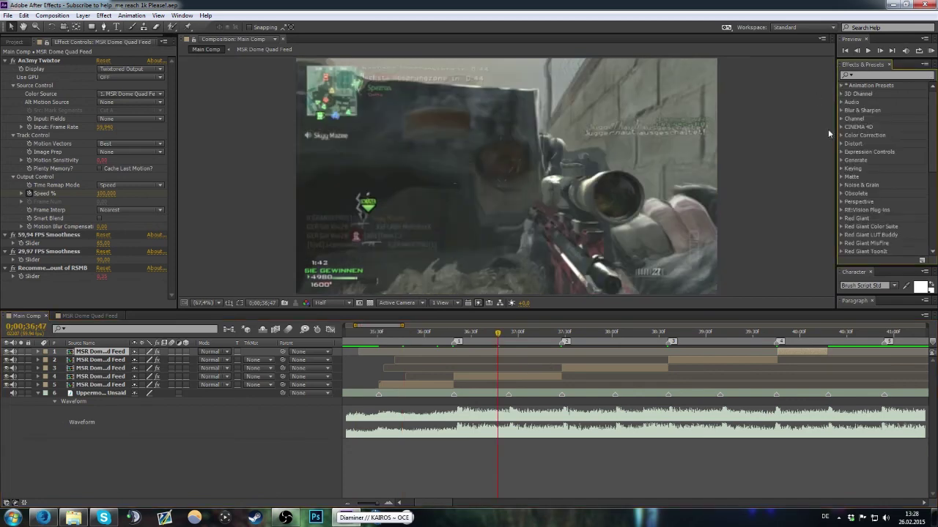
# Step: Search 'rsmb', apply RSMB Pro to layer 5, inspect it at 0;00;36;03, then delete it
pyautogui.click(410, 338)
pyautogui.click(868, 75)
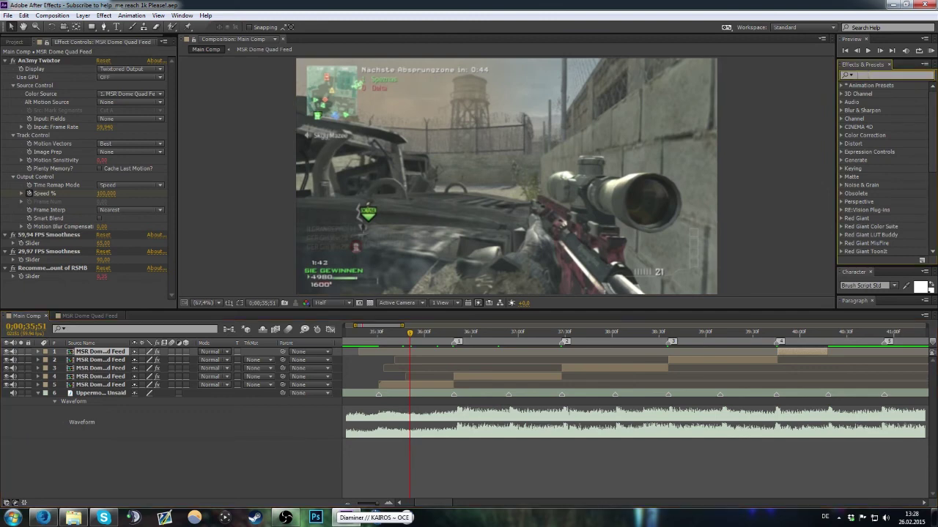
pyautogui.write('rsmb')
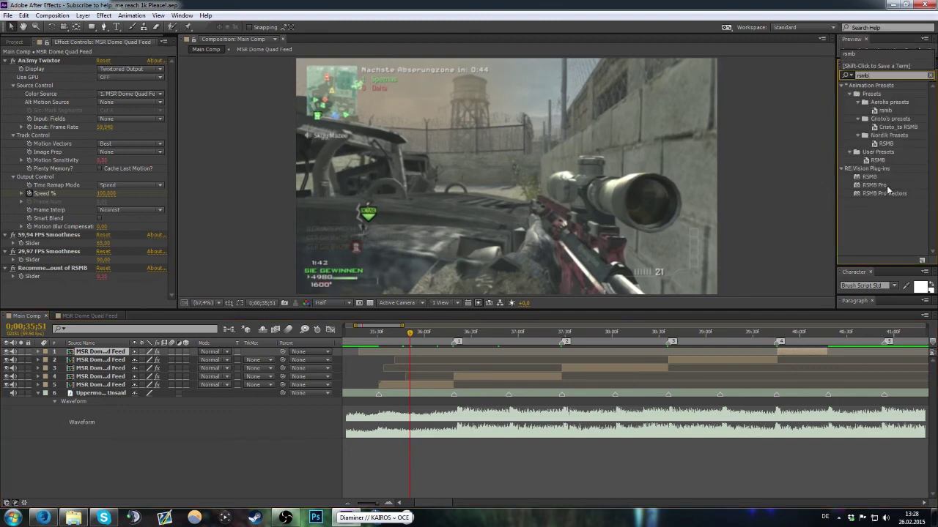
pyautogui.moveTo(876, 186); pyautogui.dragTo(103, 384)
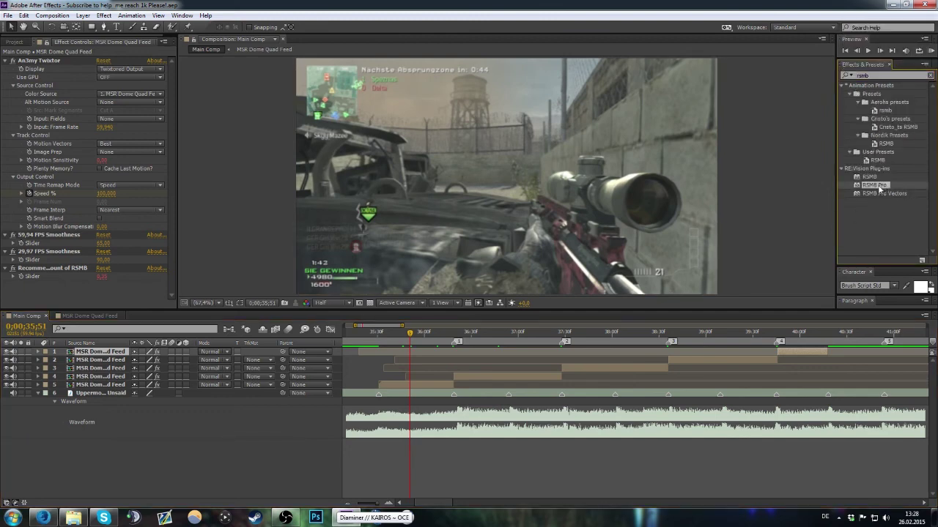
pyautogui.click(429, 333)
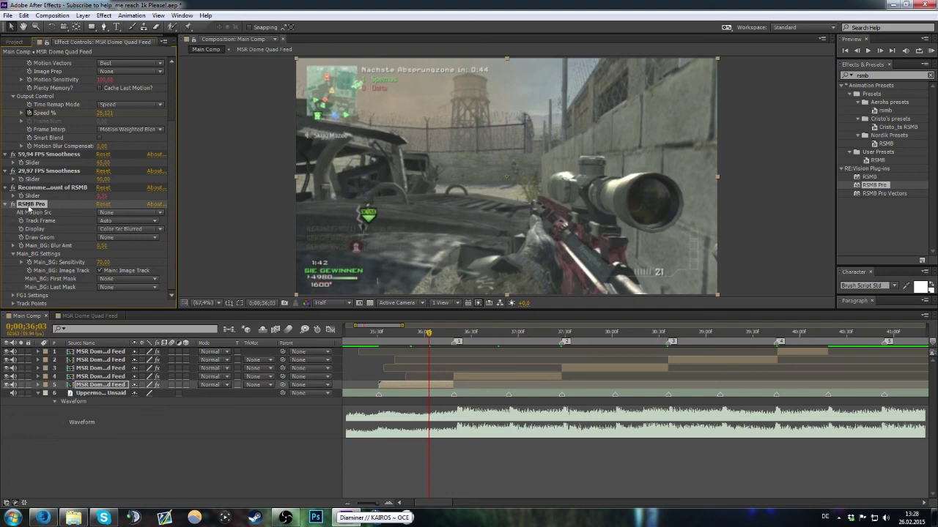
pyautogui.press('Delete')
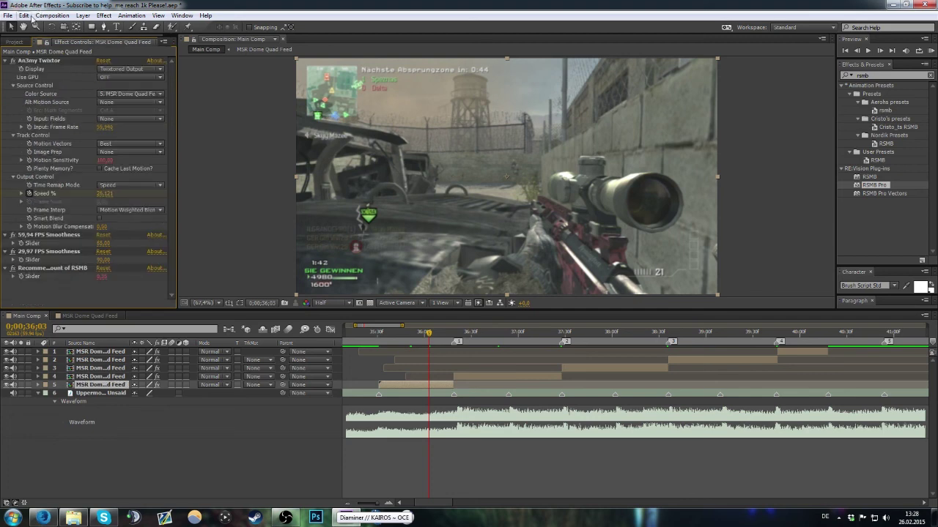
# Step: Save the project and bring the OBS recorder to the front
pyautogui.click(11, 17)
pyautogui.click(28, 96)
pyautogui.click(286, 517)
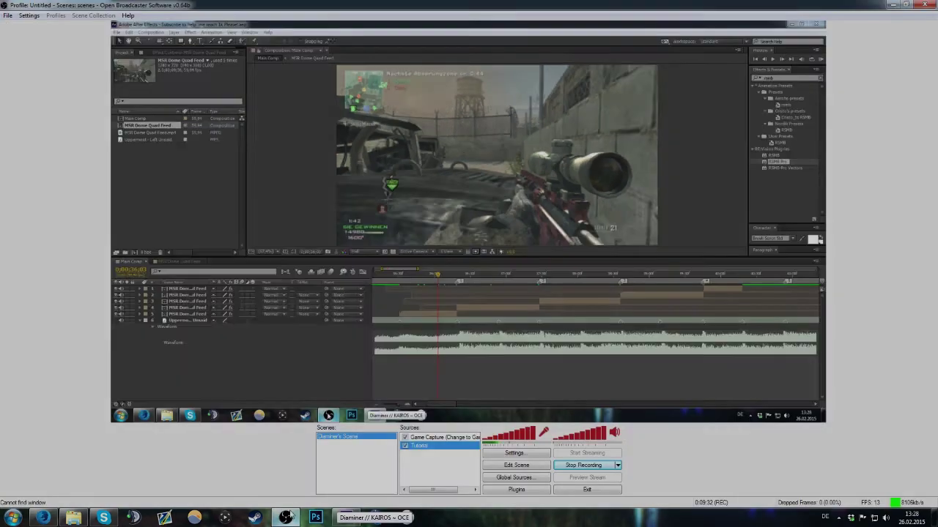